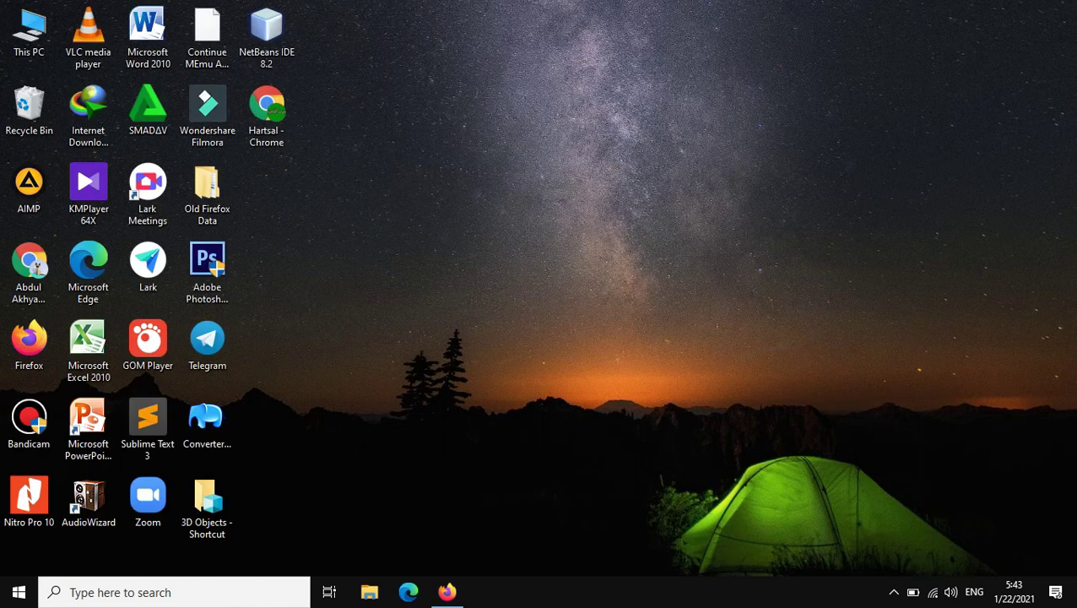
# Step: Refresh the desktop several times, then bring back Firefox with the Java sales app blog post
pyautogui.click(515, 215)
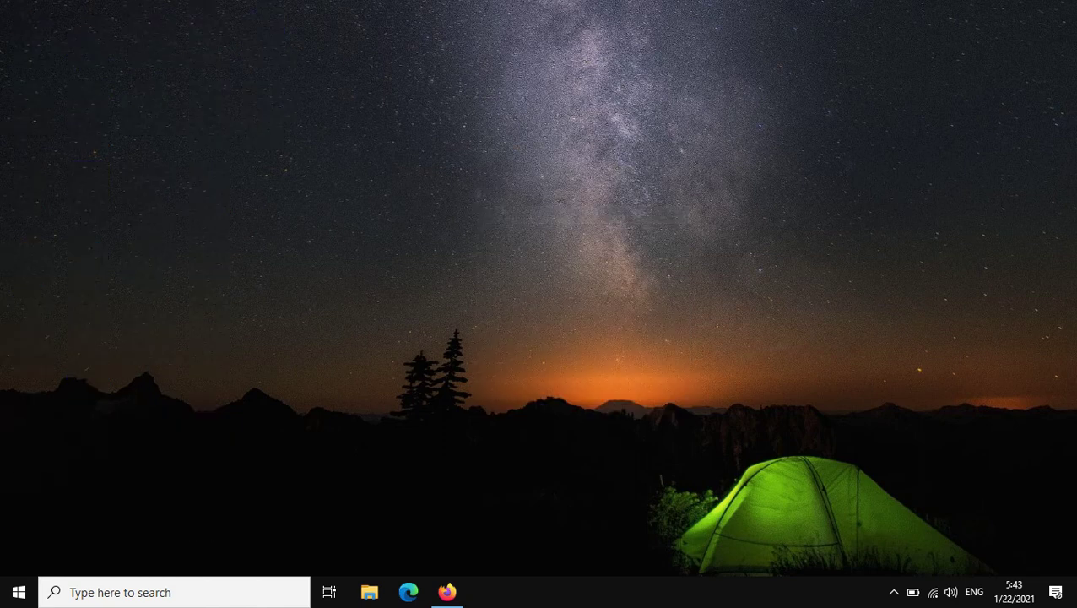
pyautogui.rightClick(475, 168)
pyautogui.click(516, 215)
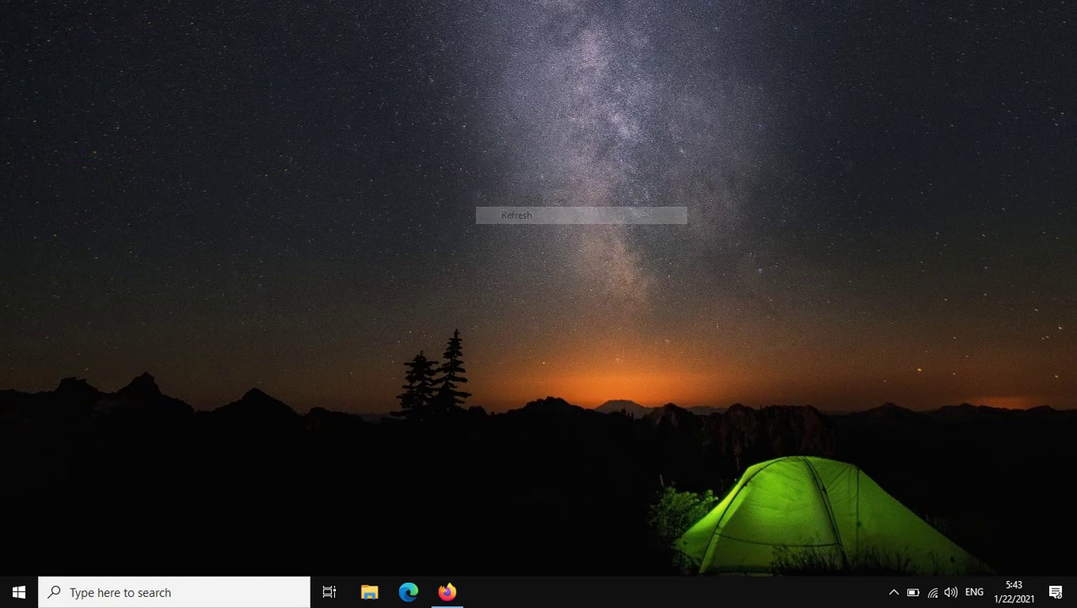
pyautogui.rightClick(419, 155)
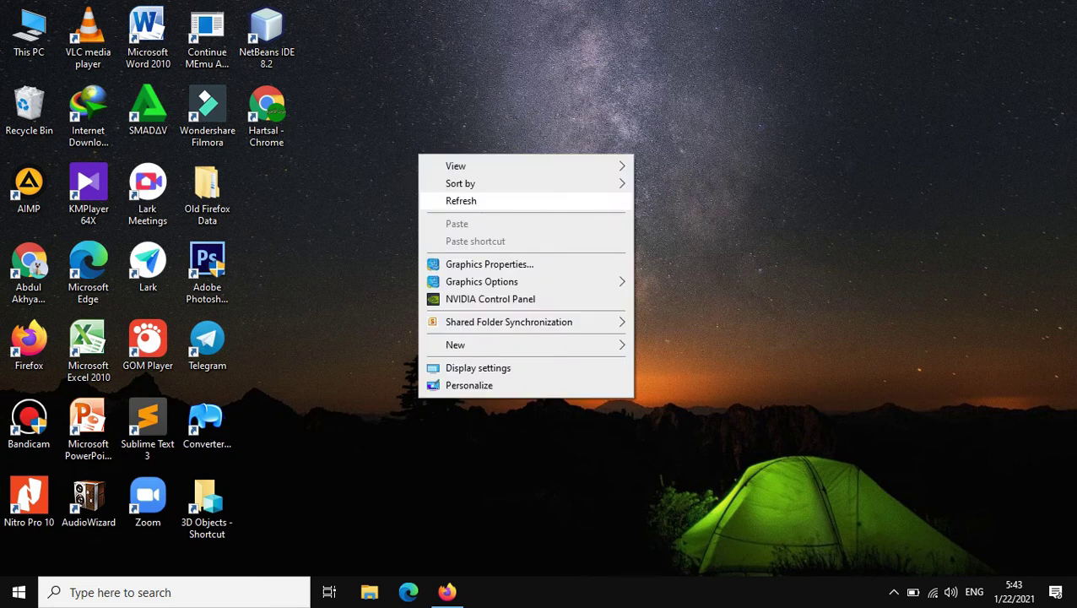
pyautogui.click(461, 200)
pyautogui.rightClick(450, 178)
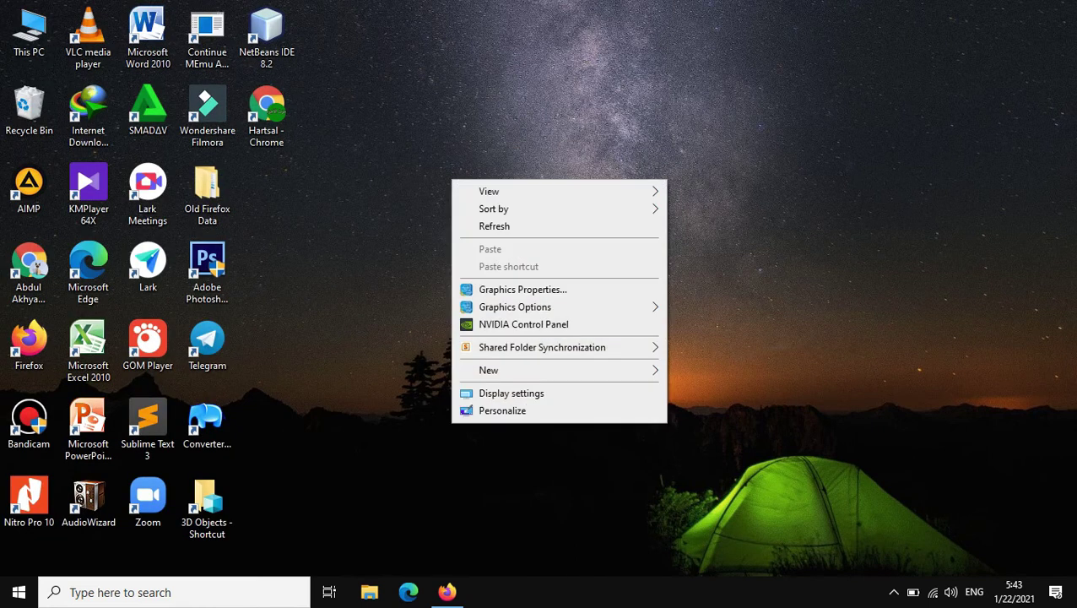
pyautogui.click(478, 227)
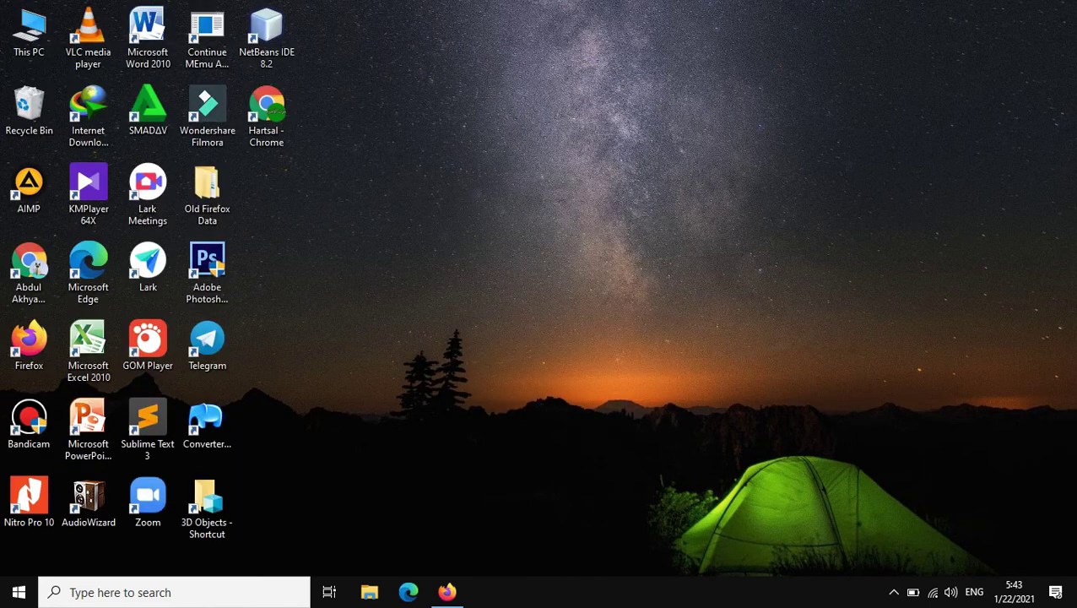
pyautogui.rightClick(420, 157)
pyautogui.click(473, 207)
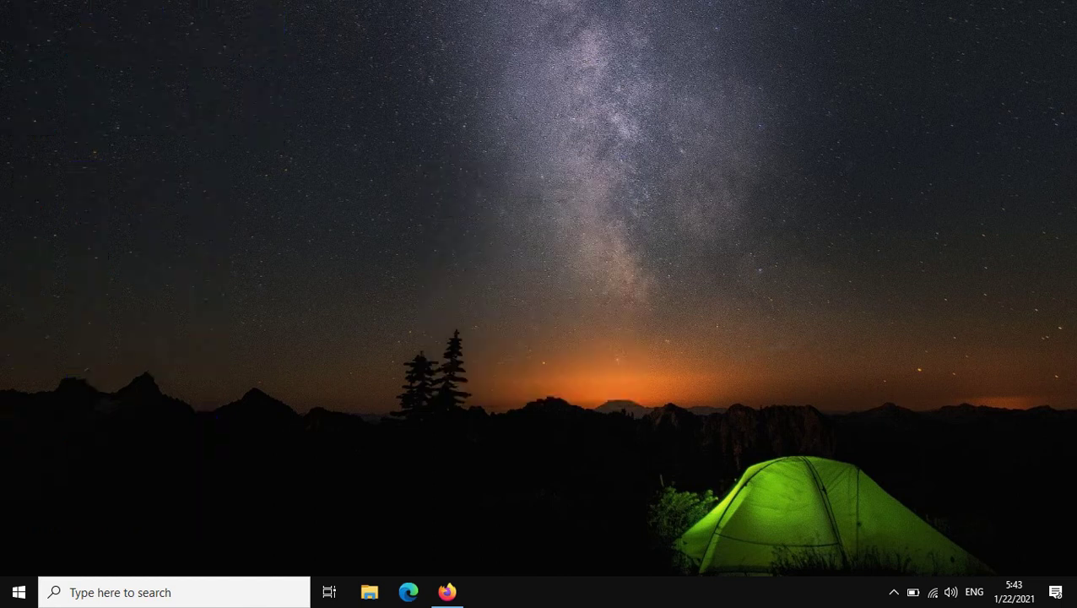
pyautogui.rightClick(468, 186)
pyautogui.click(477, 233)
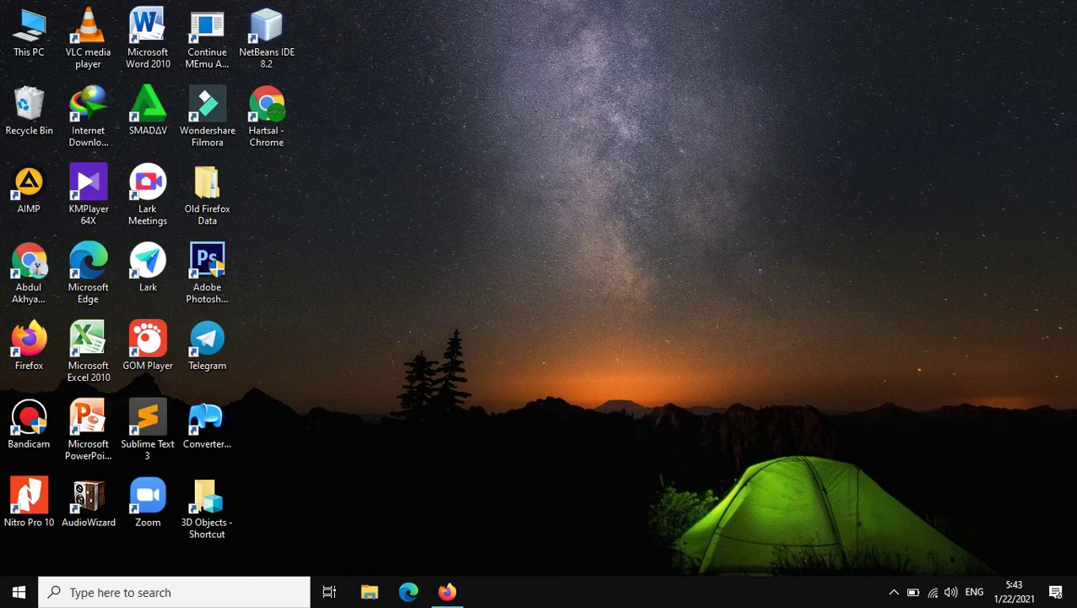
pyautogui.click(447, 592)
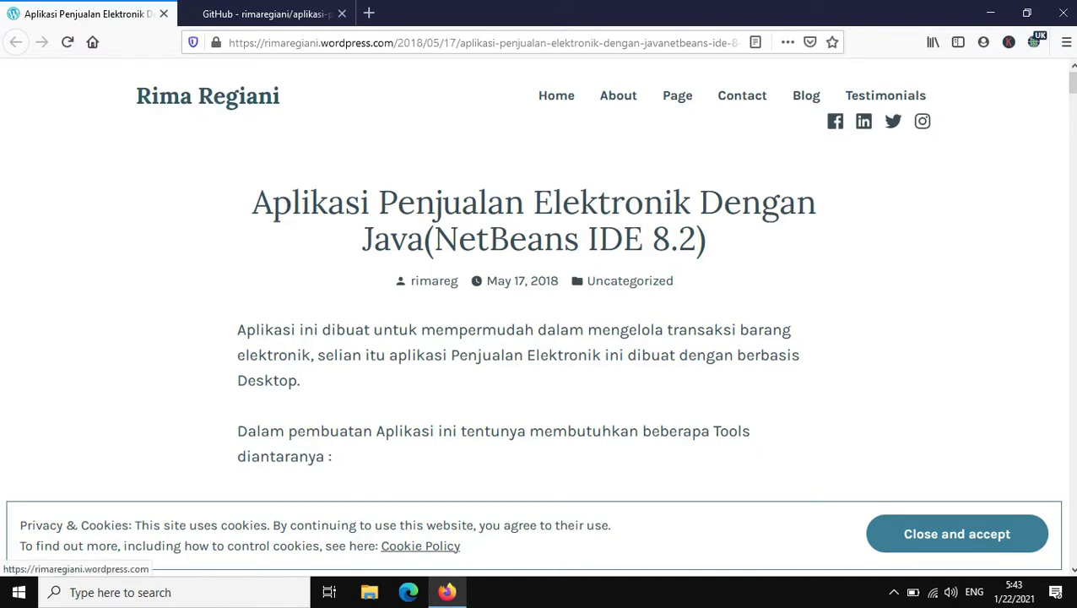
# Step: Select the post title, read down the post, and follow its github.com source-code link
pyautogui.moveTo(252, 203); pyautogui.dragTo(680, 241)
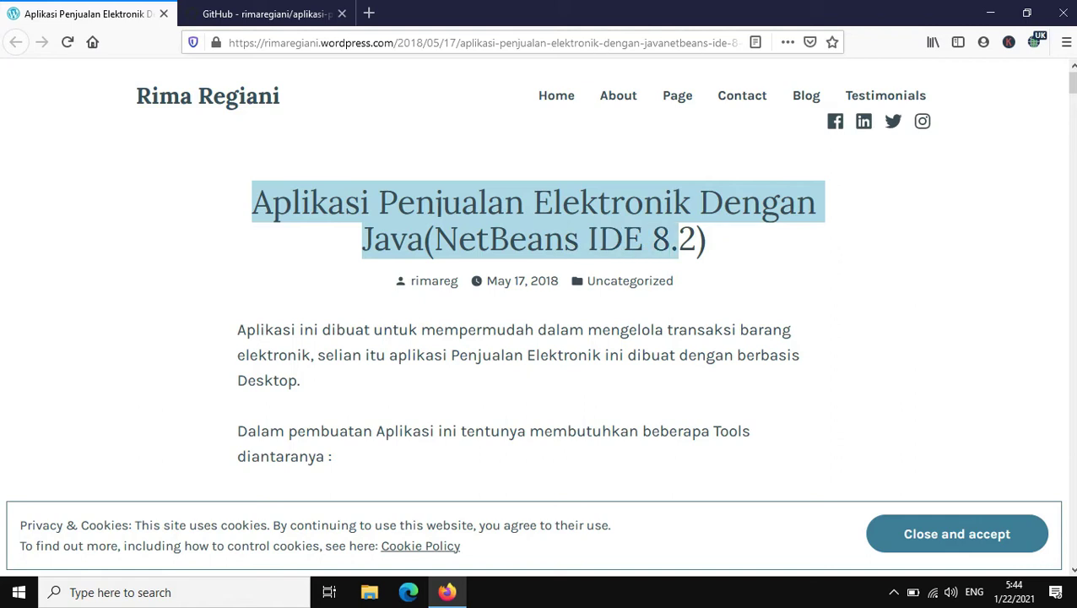
pyautogui.scroll(-8, 538, 338)
pyautogui.scroll(6, 538, 337)
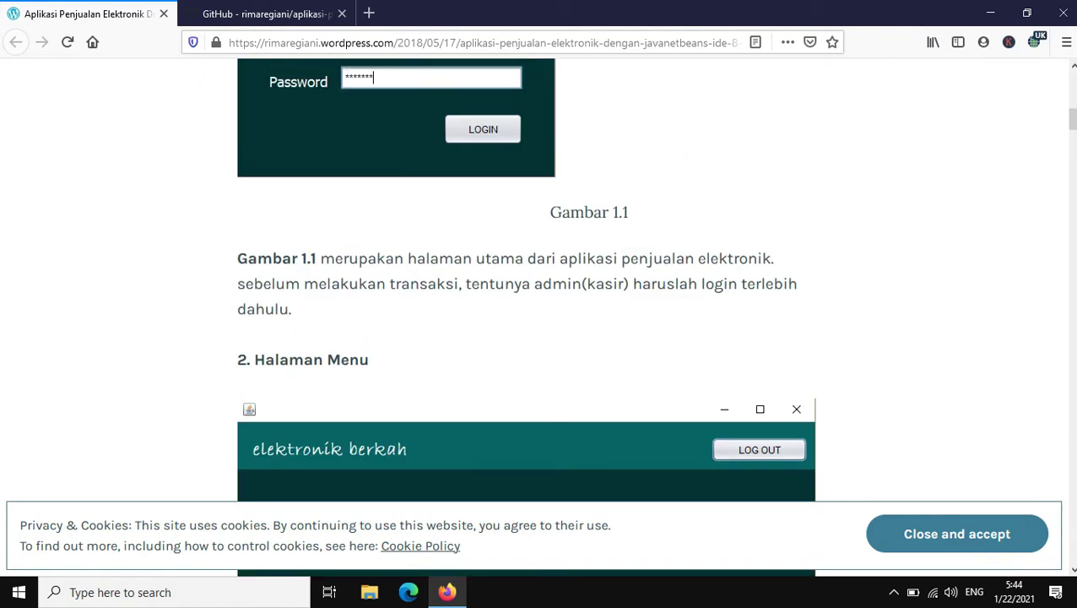
pyautogui.scroll(-15, 539, 338)
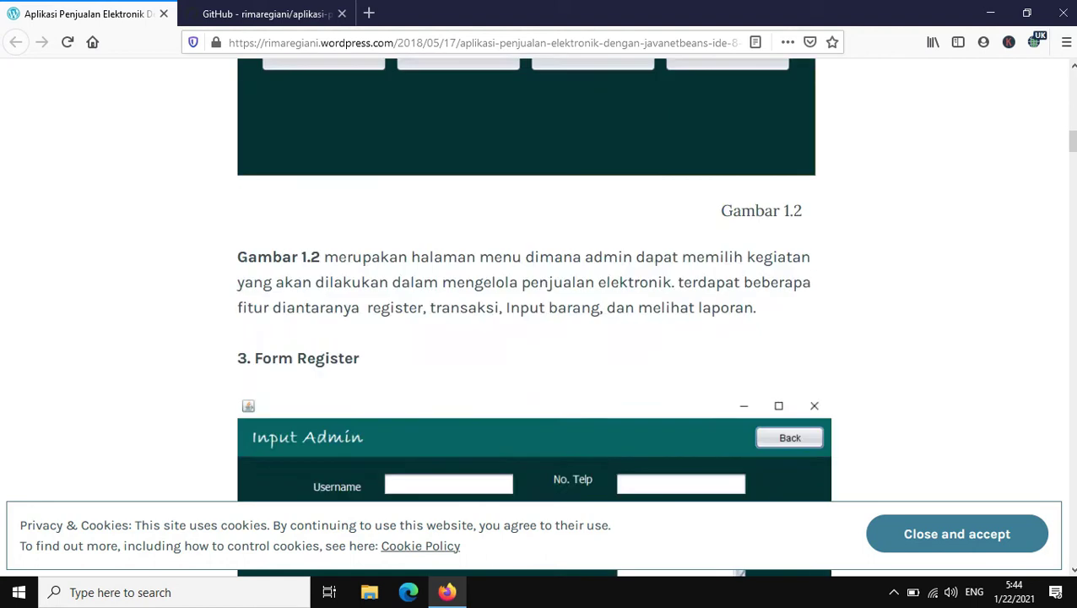
pyautogui.scroll(-15, 538, 338)
pyautogui.scroll(2, 538, 338)
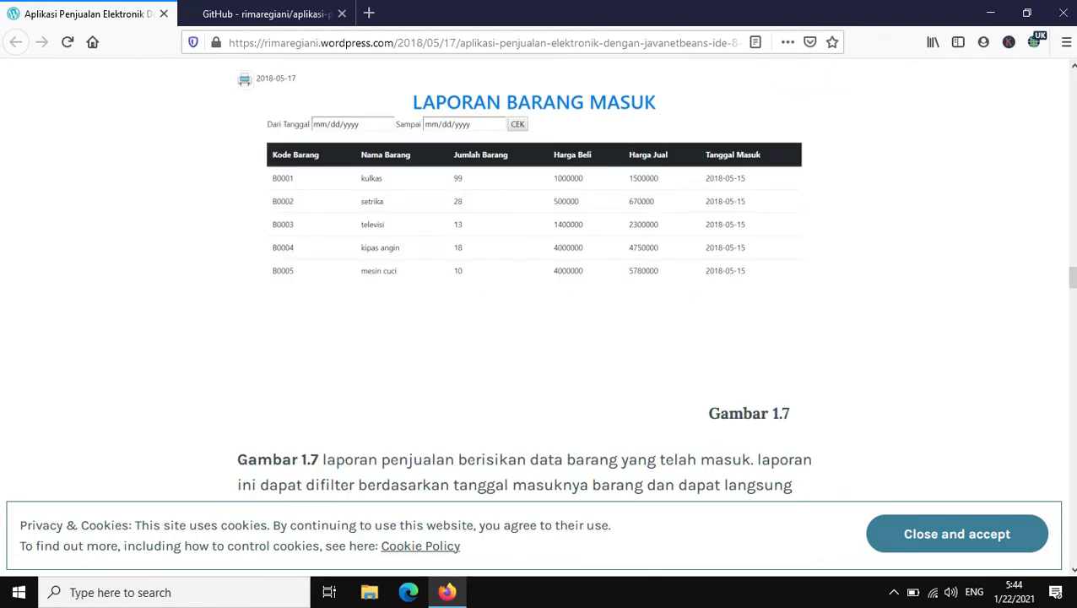
pyautogui.scroll(-4, 539, 338)
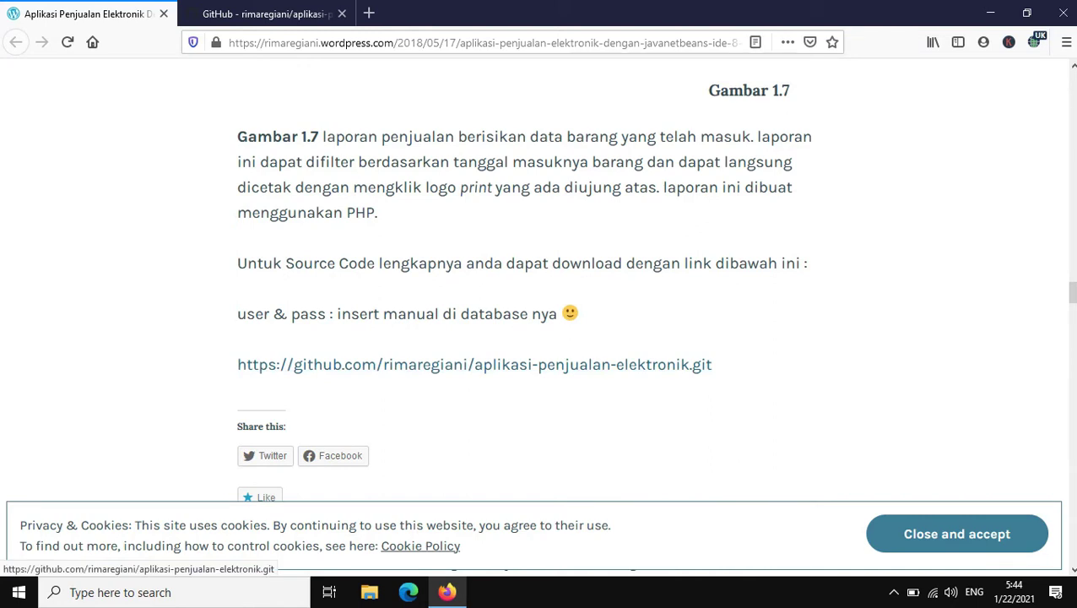
pyautogui.click(475, 364)
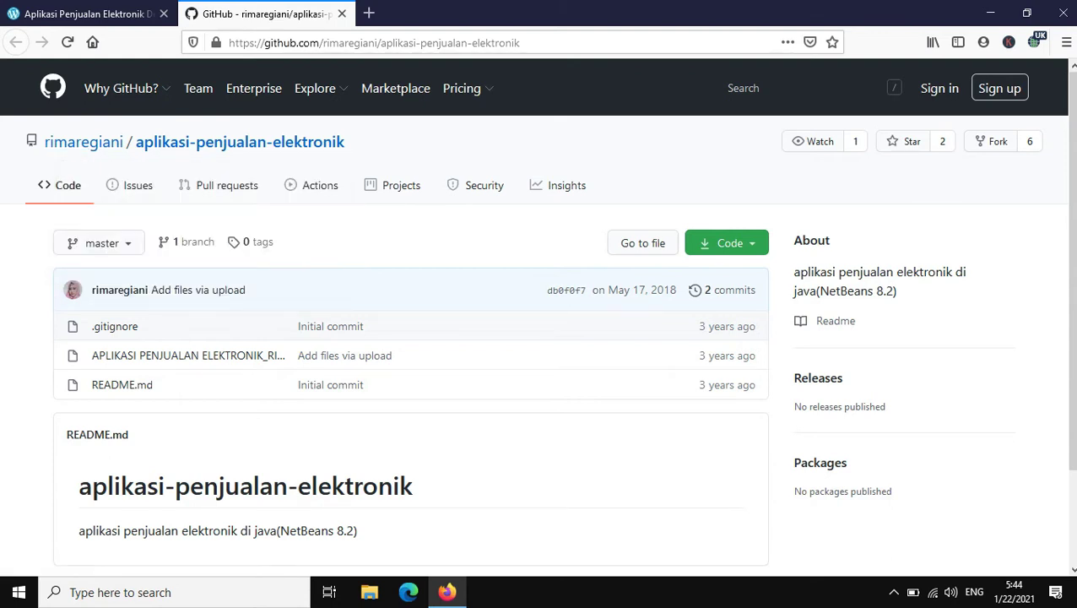
# Step: Scroll through the aplikasi-penjualan-elektronik repository page and its README
pyautogui.scroll(-3, 537, 311)
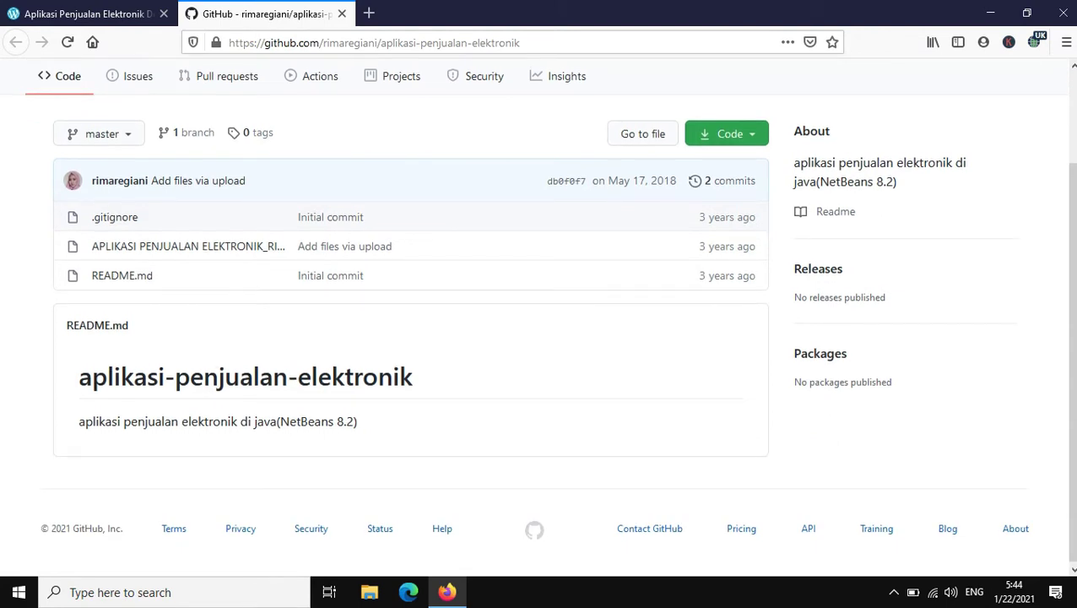
pyautogui.scroll(2, 537, 321)
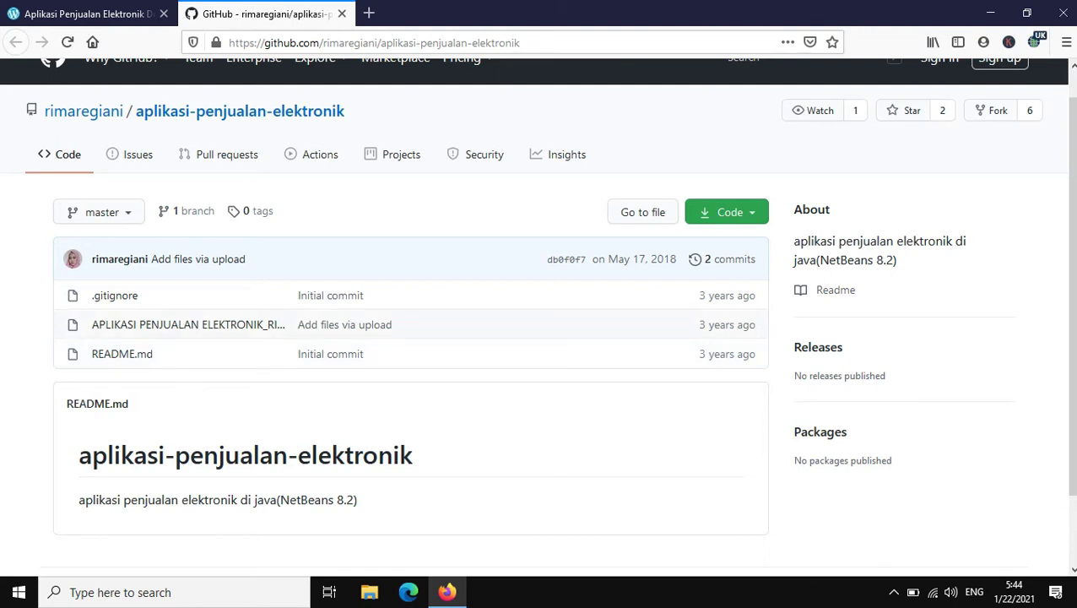
pyautogui.scroll(1, 537, 321)
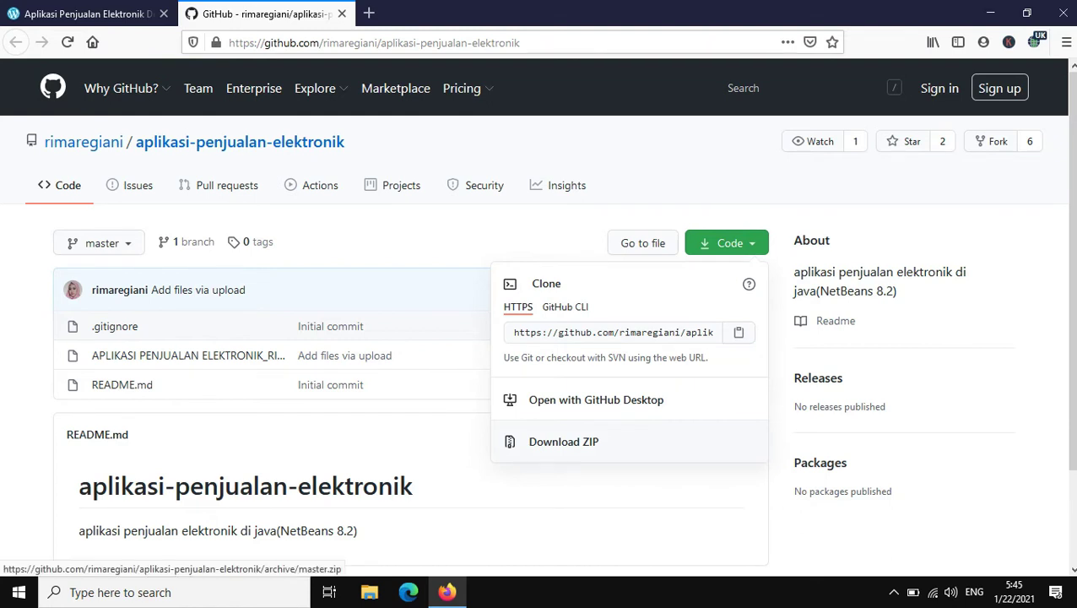
# Step: Download the repository as a ZIP file and save it
pyautogui.click(564, 442)
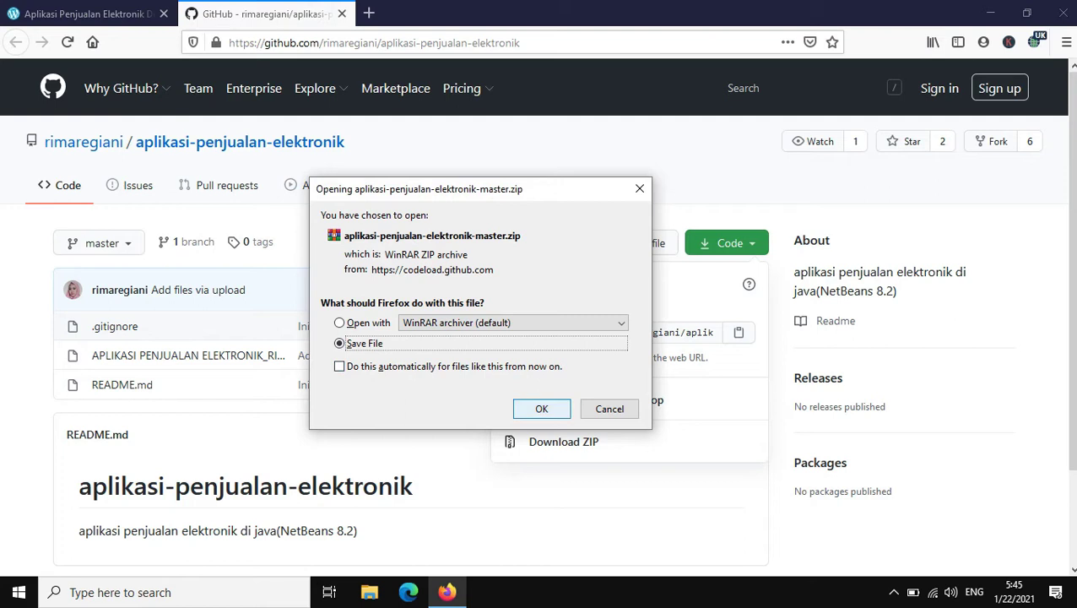
pyautogui.press('Return')
pyautogui.press('Escape')
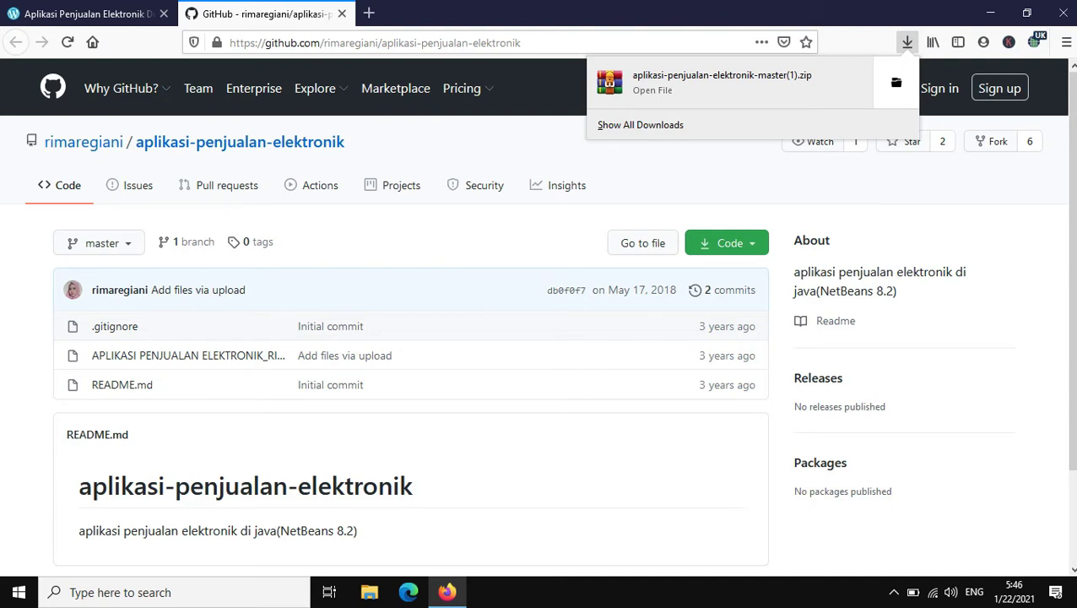
# Step: Open the Downloads folder containing aplikasi-penjualan-elektronik-master(1).zip
pyautogui.rightClick(728, 93)
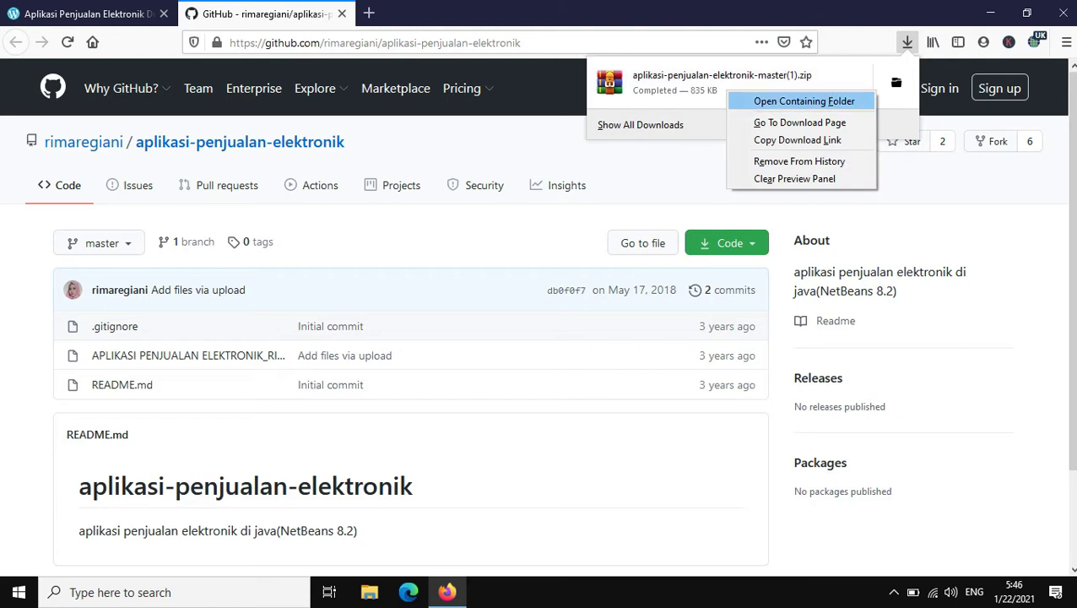
pyautogui.click(803, 101)
pyautogui.moveTo(121, 88)
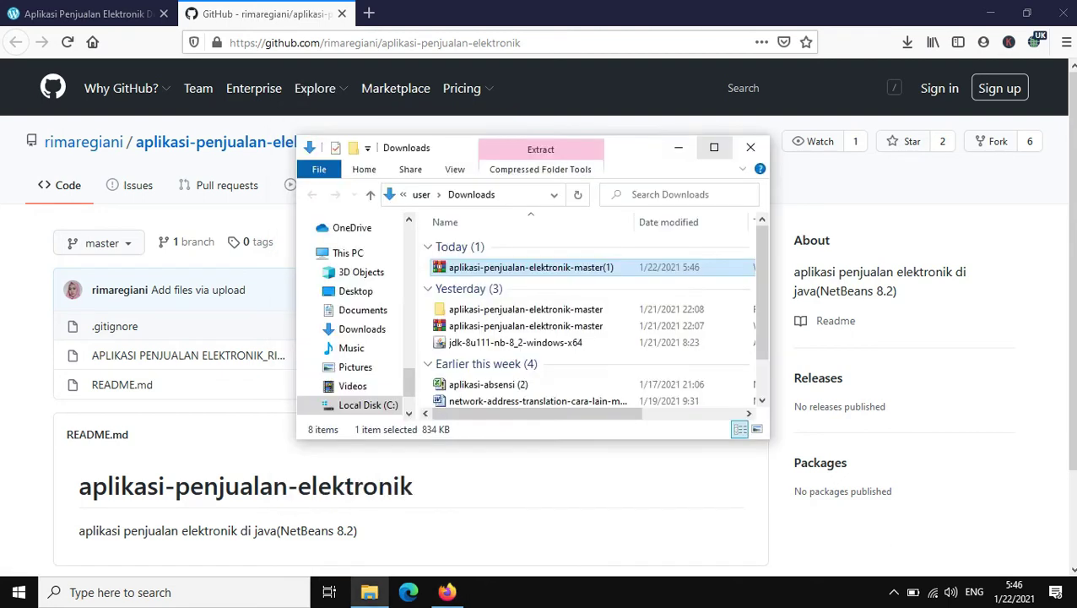
# Step: Maximize Explorer and delete yesterday's old zip archive and extracted project folder
pyautogui.press('super+Up')
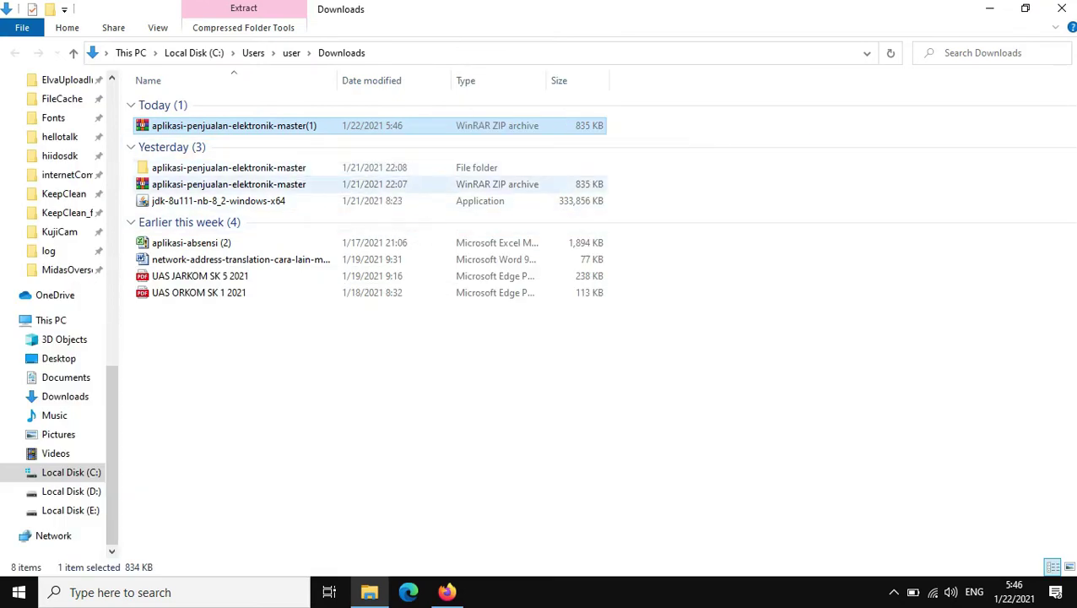
pyautogui.click(229, 184)
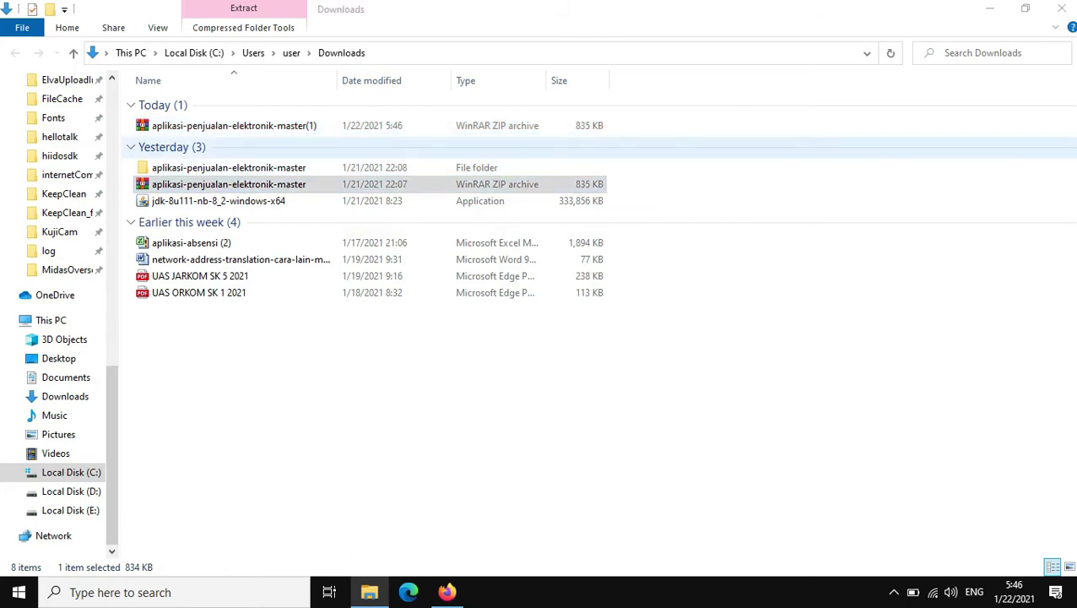
pyautogui.press('Return')
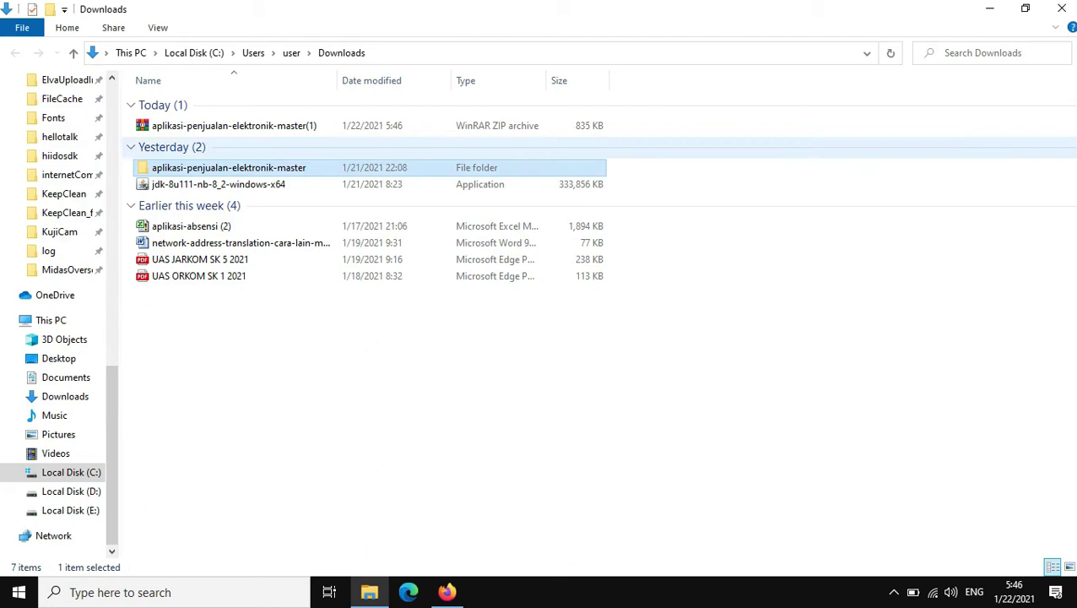
pyautogui.press('Delete')
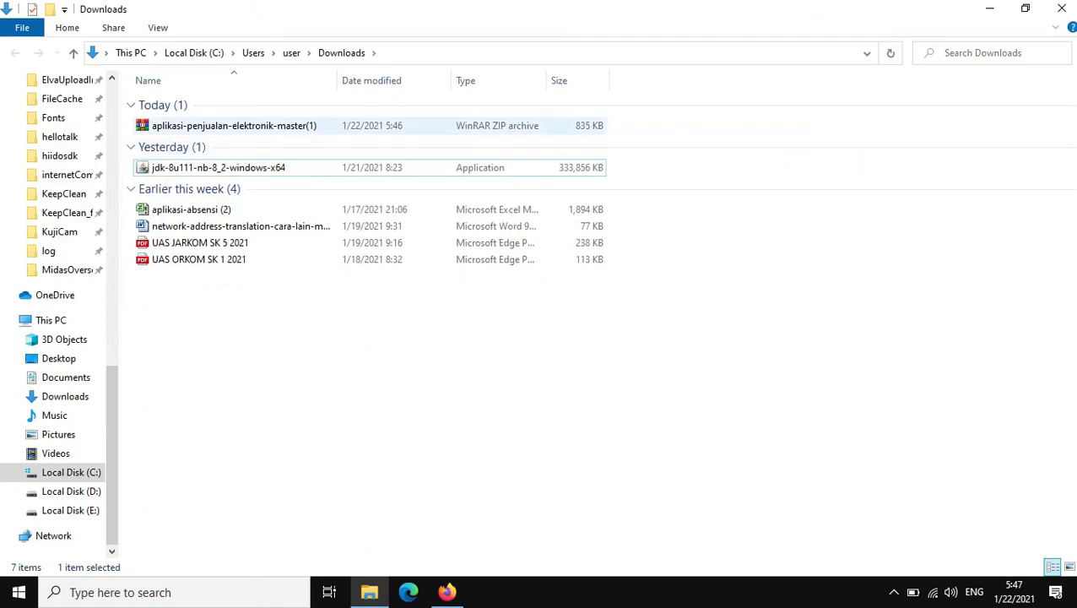
# Step: Extract the new zip here and open the aplikasi-penjualan-elektronik-master folder
pyautogui.click(291, 127)
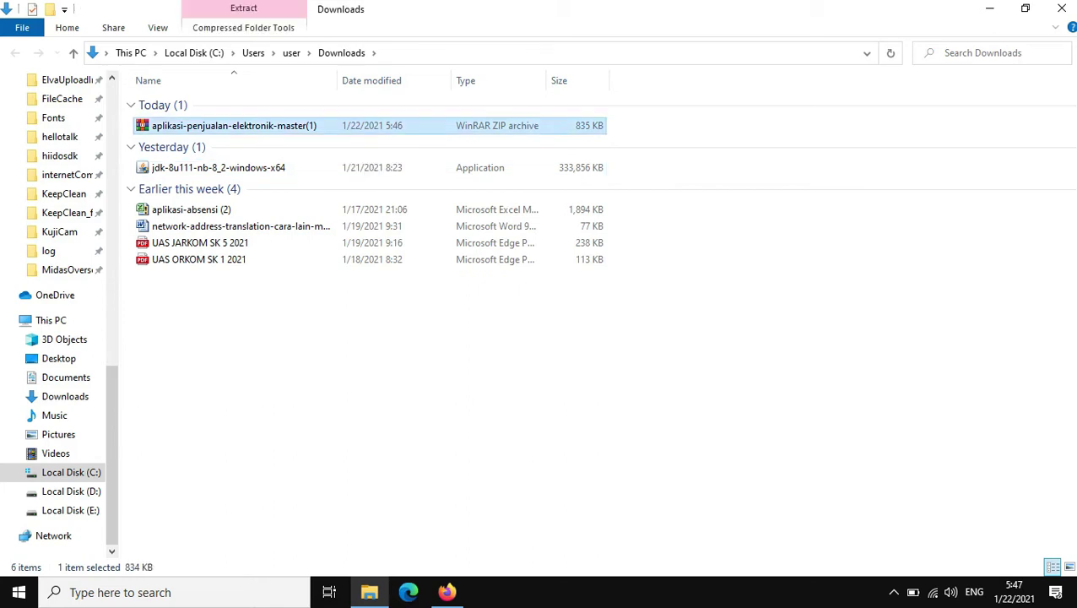
pyautogui.rightClick(296, 129)
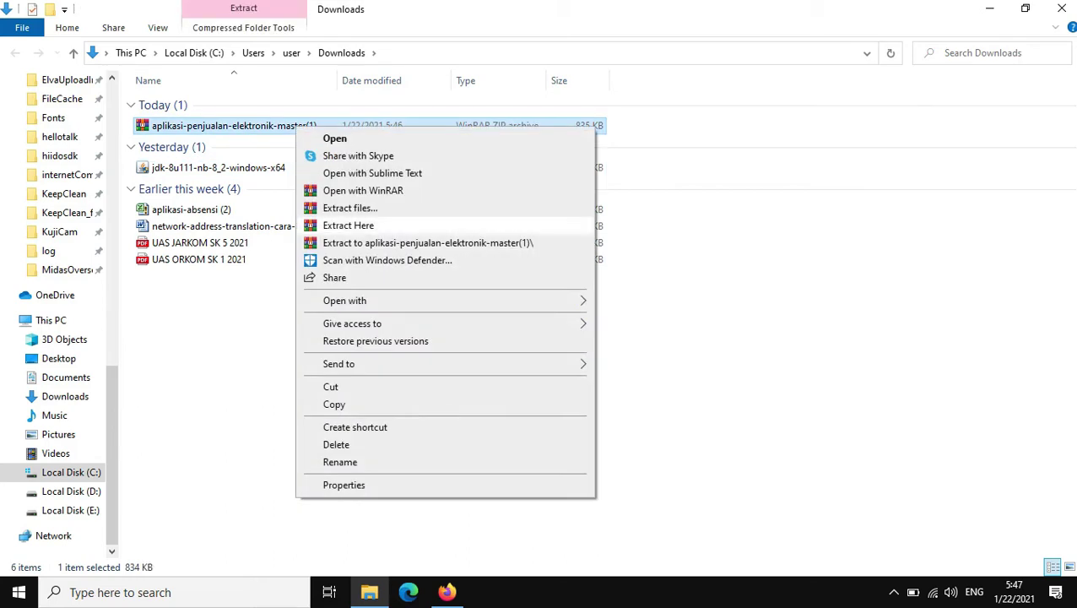
pyautogui.click(363, 226)
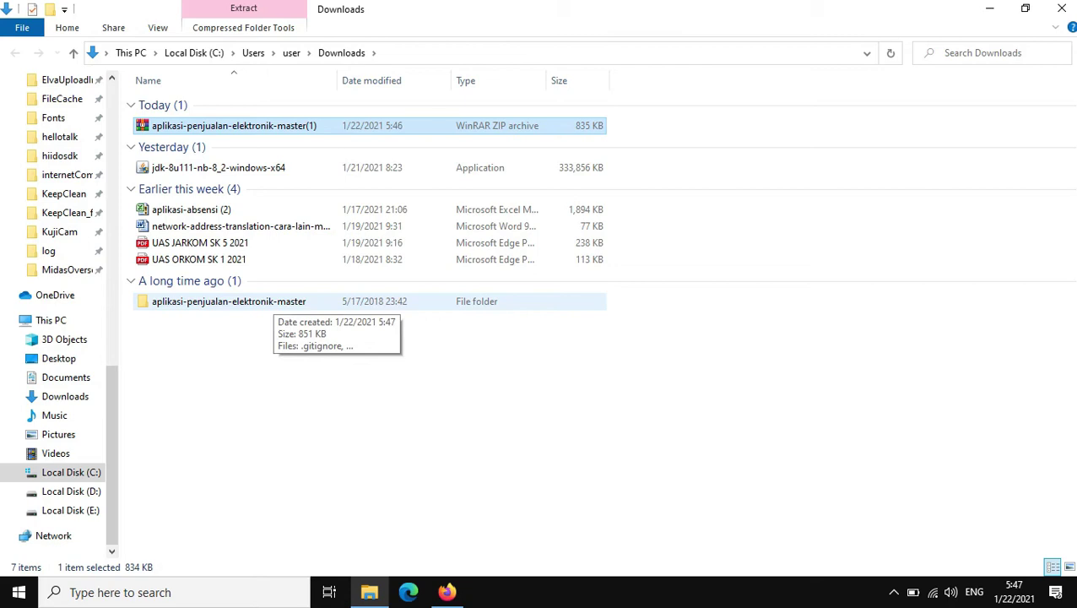
pyautogui.click(271, 301)
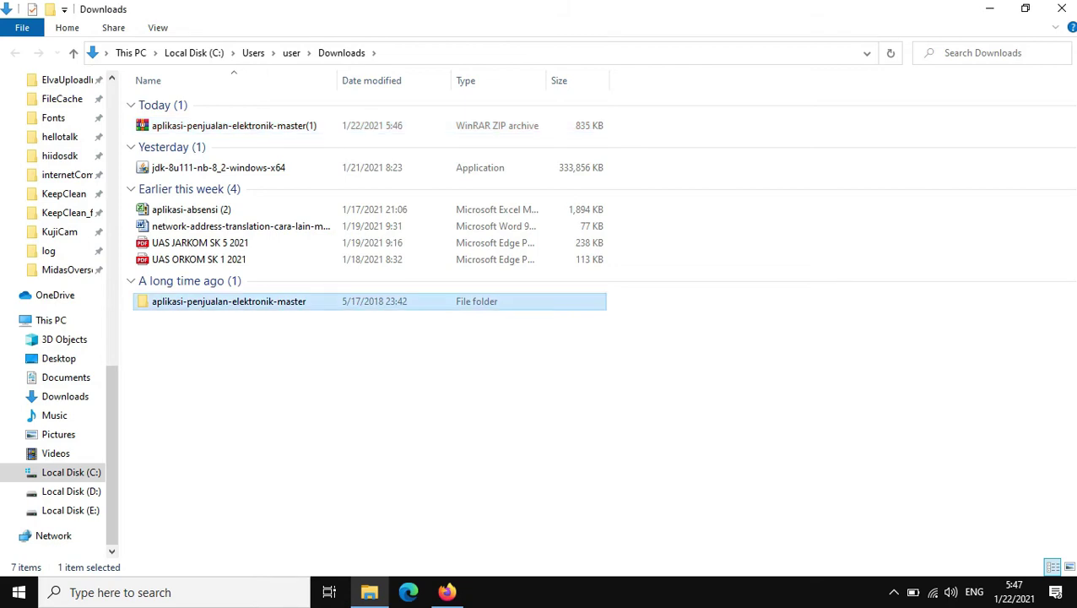
pyautogui.press('Return')
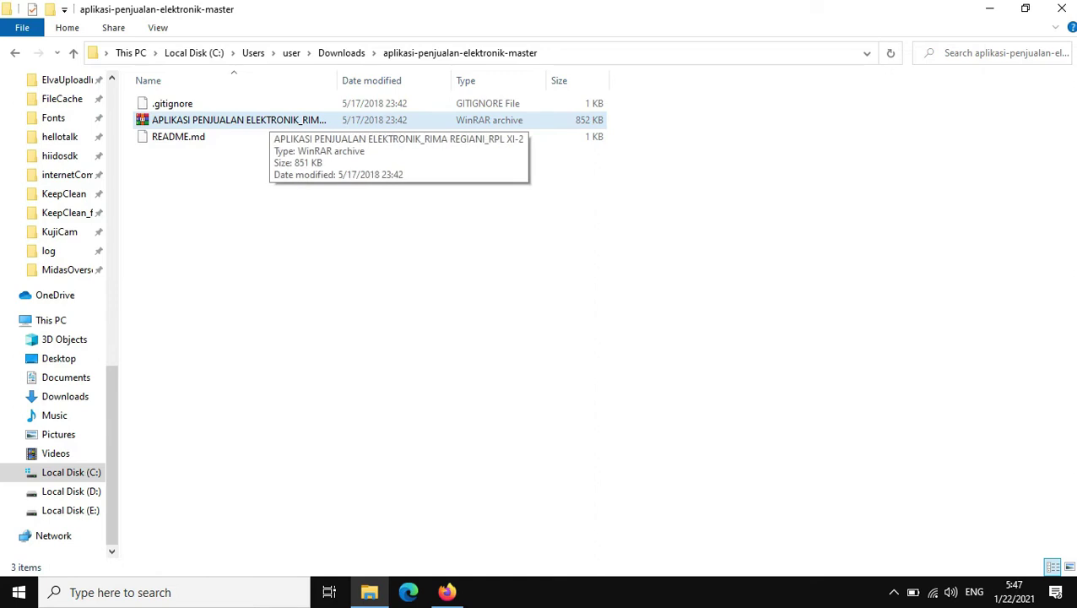
# Step: Extract the sales app RAR archive into the current folder
pyautogui.click(266, 119)
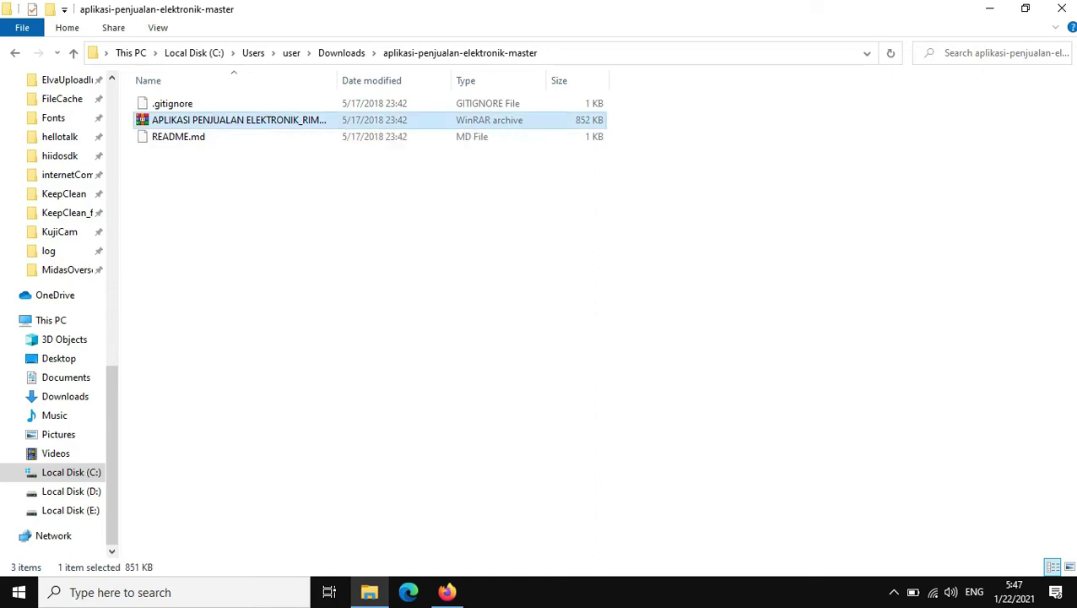
pyautogui.rightClick(269, 119)
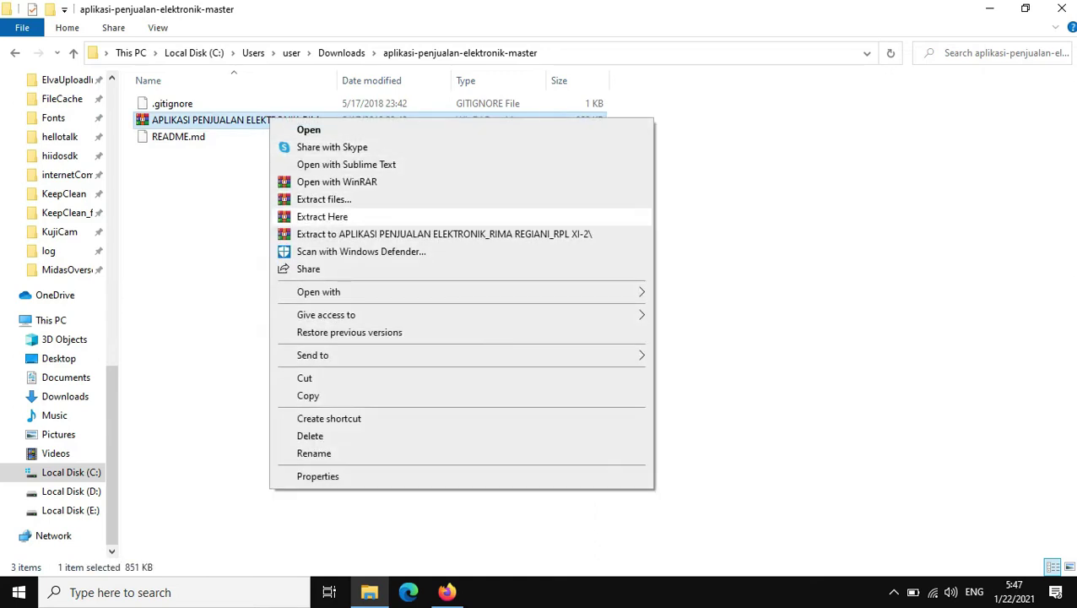
pyautogui.click(322, 216)
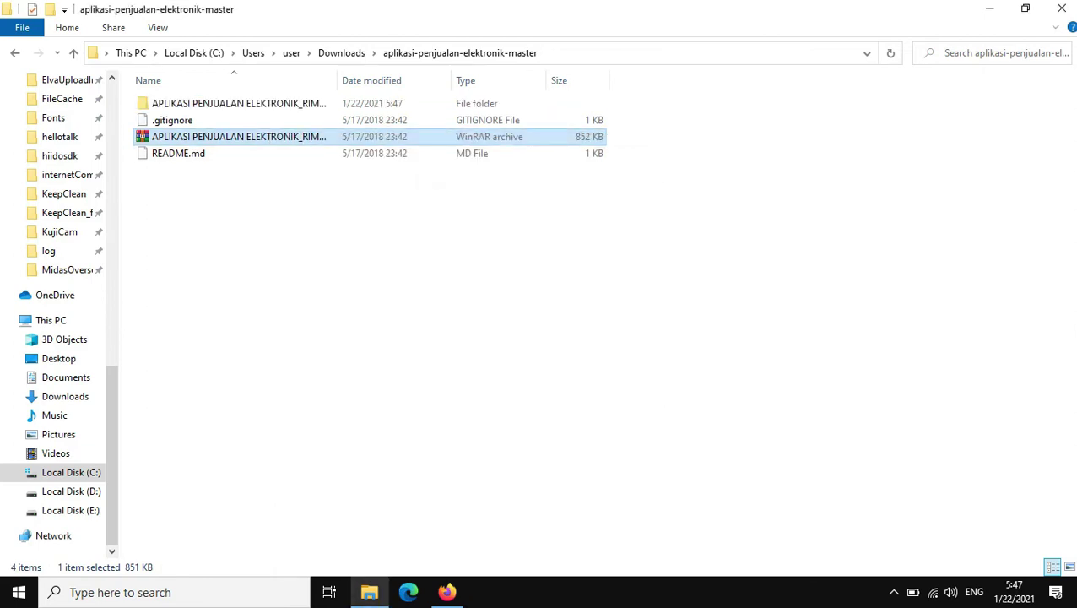
# Step: Rename the extracted folder to 'Aplikasi Penjualan'
pyautogui.click(236, 103)
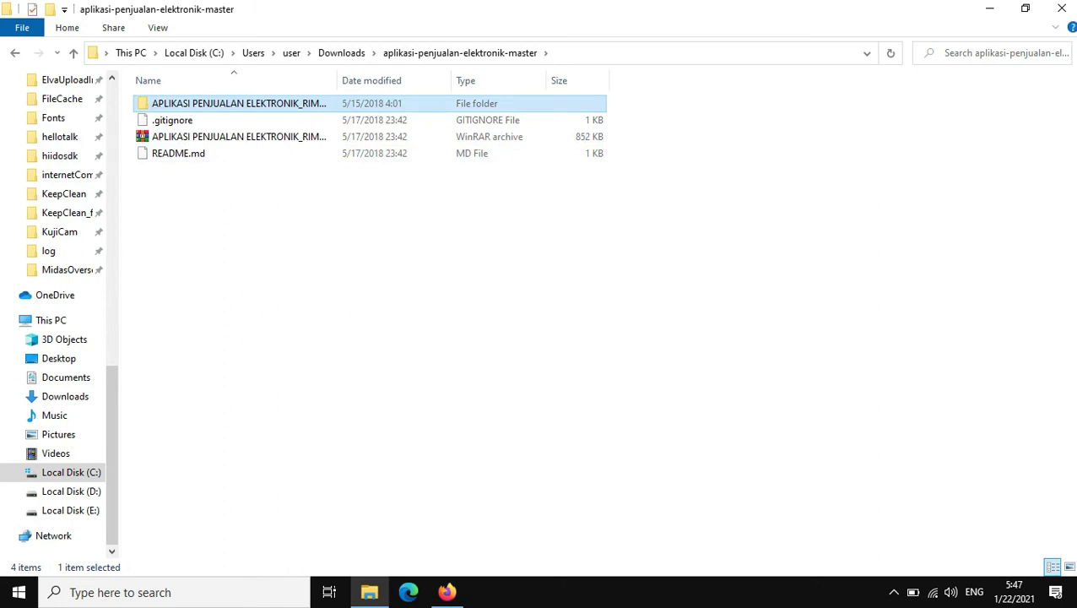
pyautogui.rightClick(262, 102)
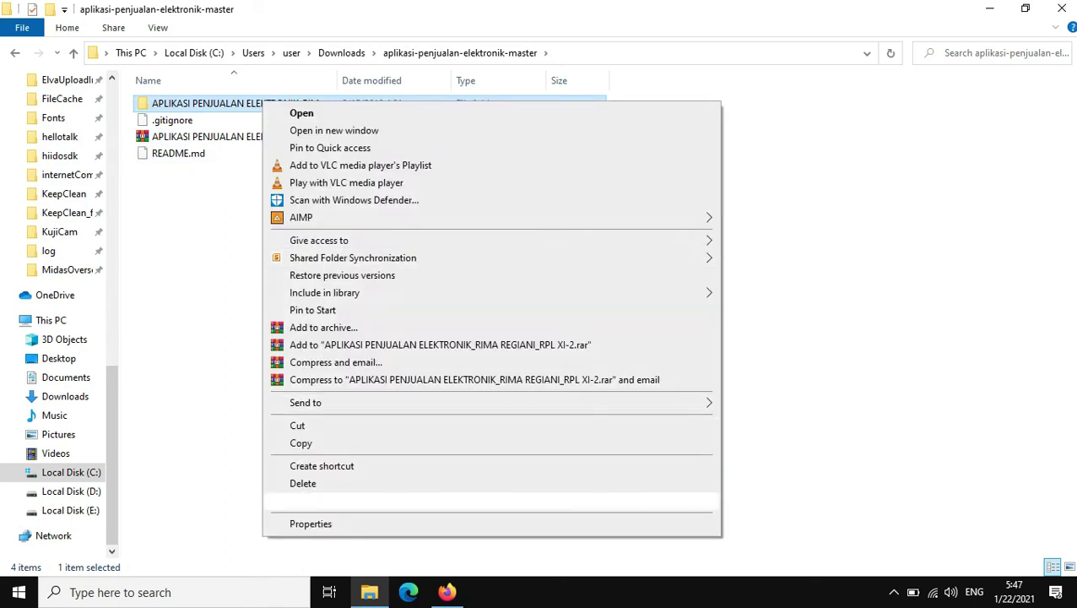
pyautogui.click(307, 500)
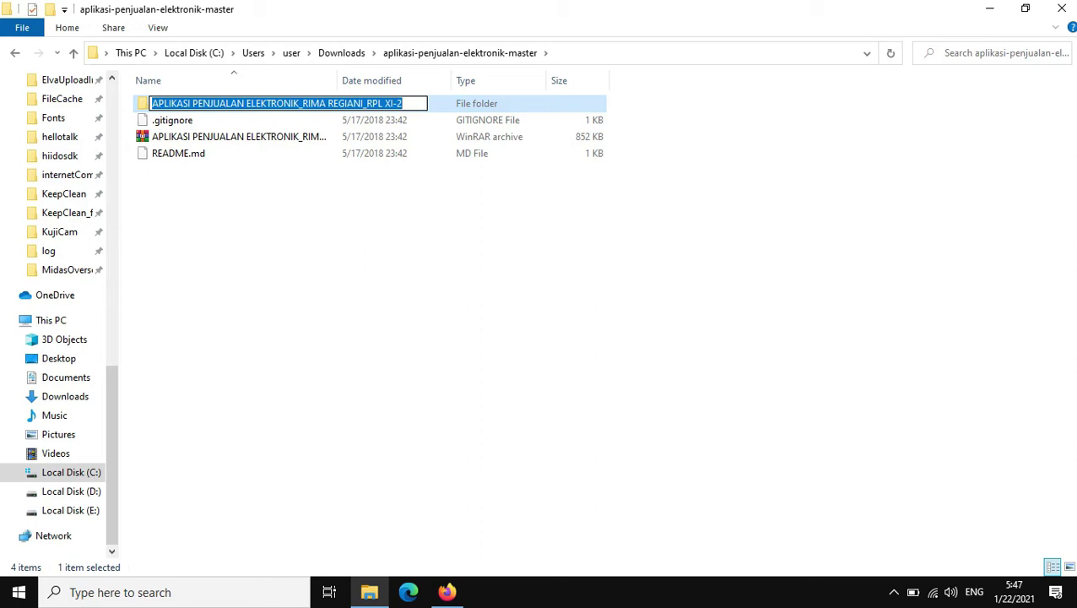
pyautogui.write('Aplikasi')
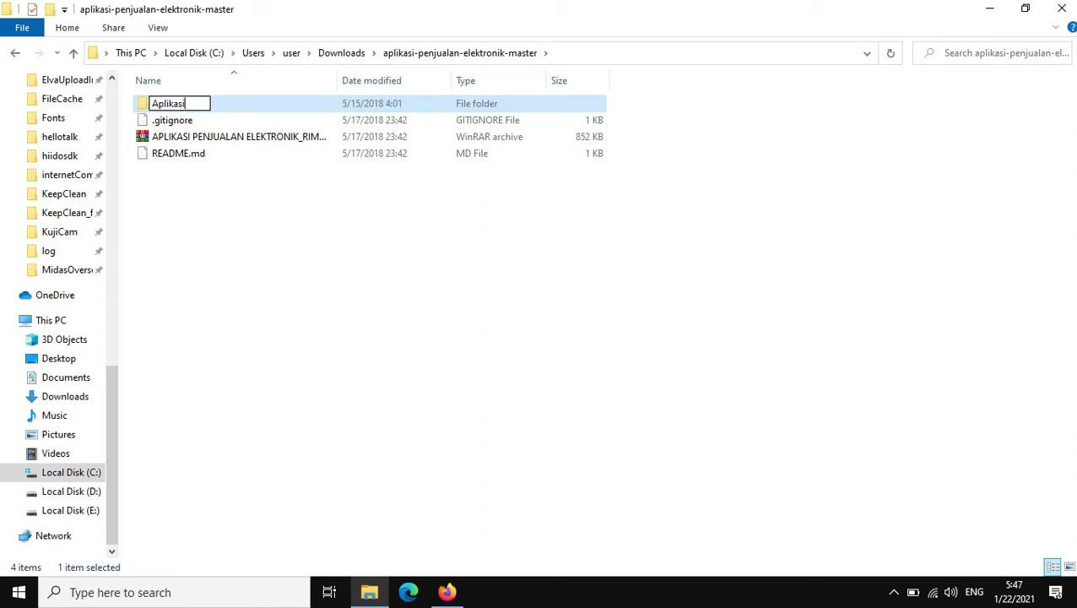
pyautogui.write(' Penjualan')
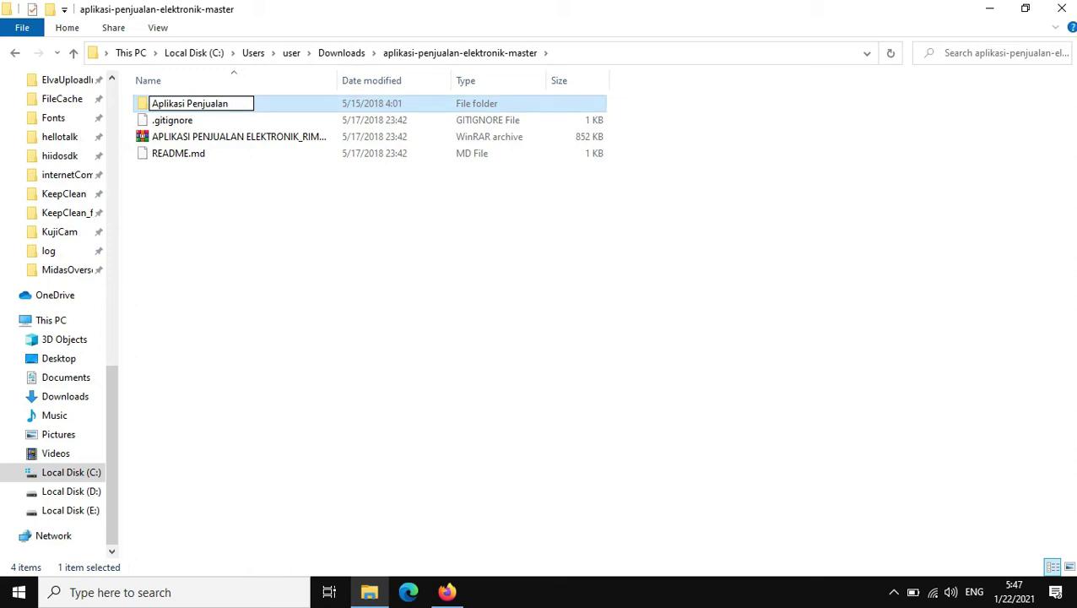
pyautogui.press('Return')
pyautogui.rightClick(181, 103)
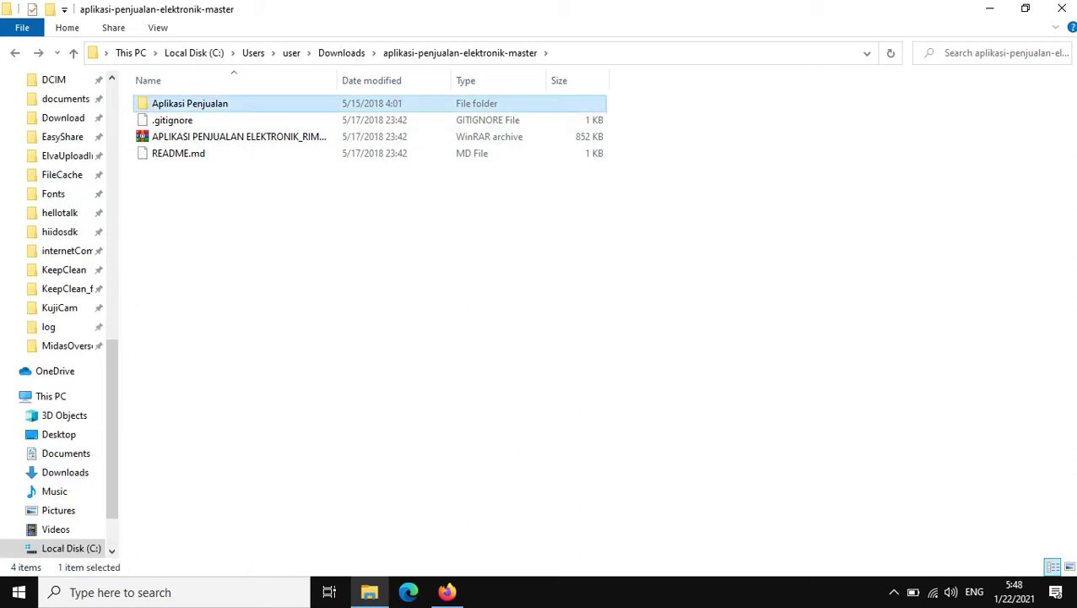
# Step: Cut the Aplikasi Penjualan folder and paste it into C:\xampp\htdocs
pyautogui.click(216, 427)
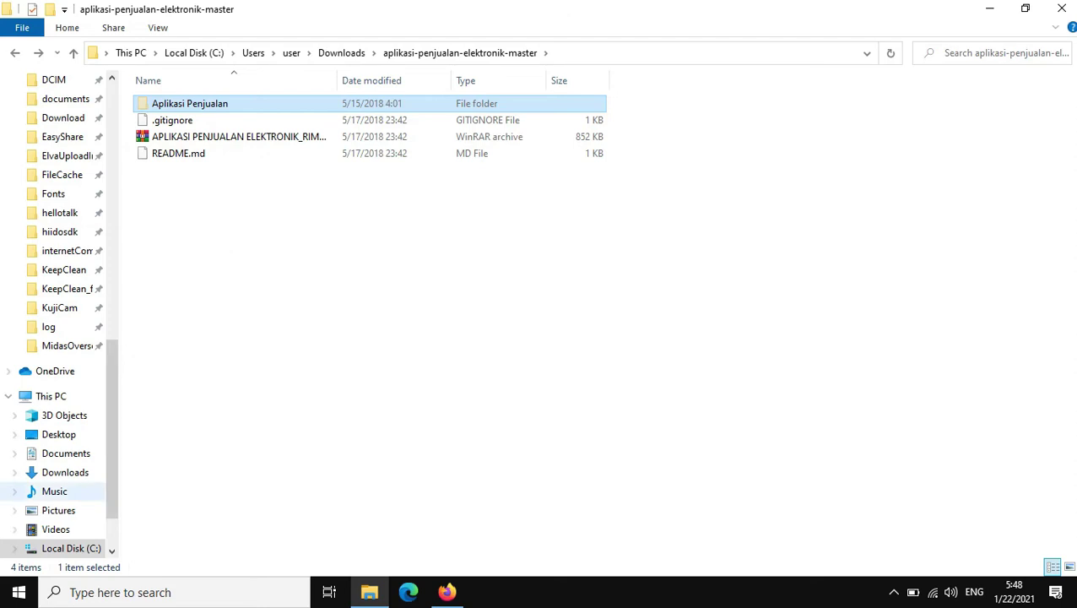
pyautogui.click(71, 548)
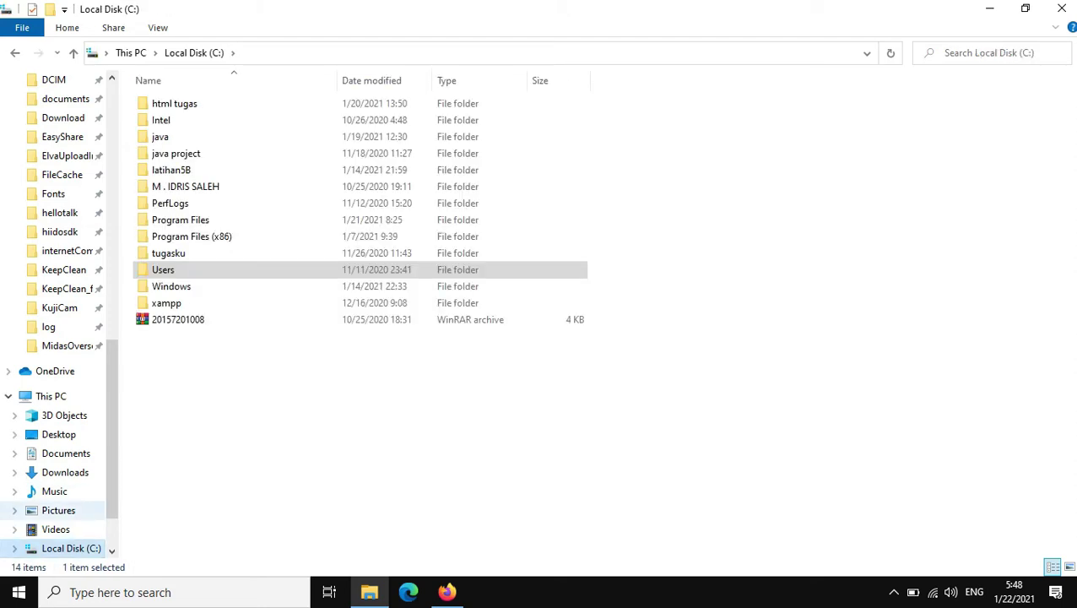
pyautogui.click(167, 302)
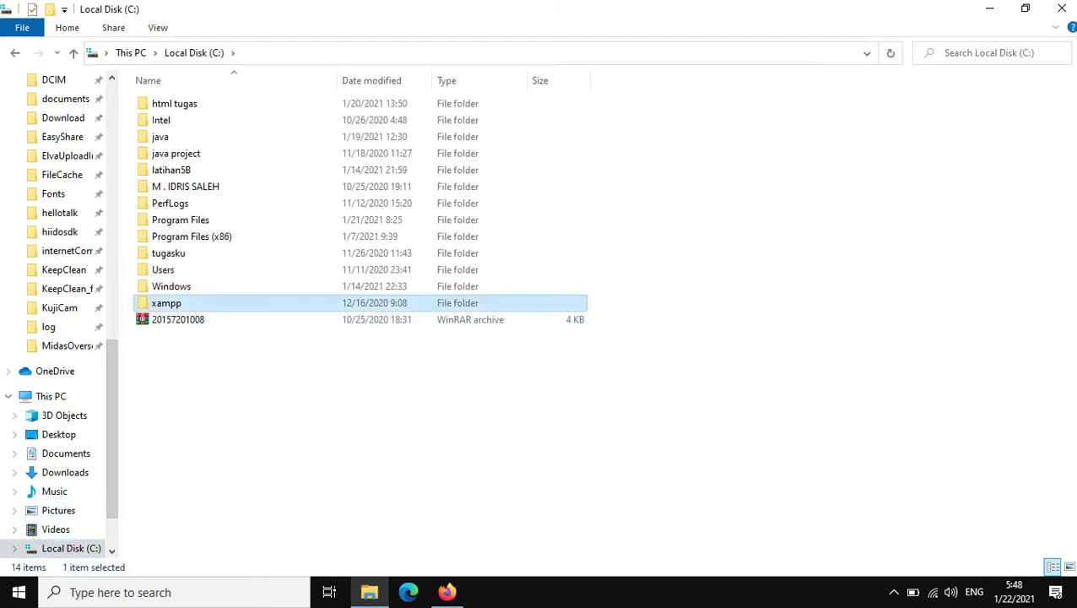
pyautogui.doubleClick(166, 303)
pyautogui.click(166, 186)
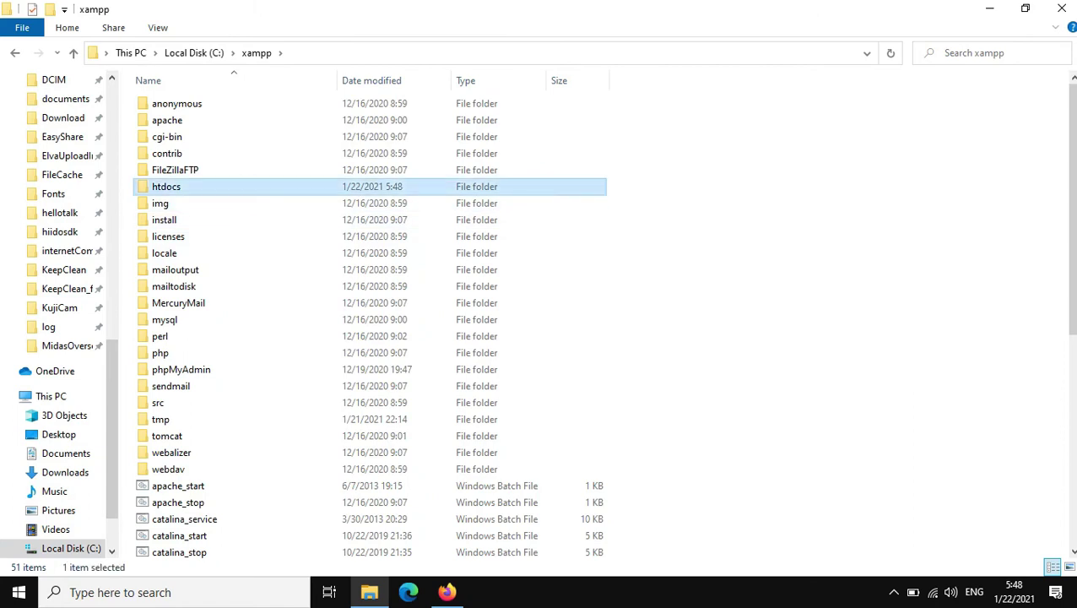
pyautogui.doubleClick(167, 186)
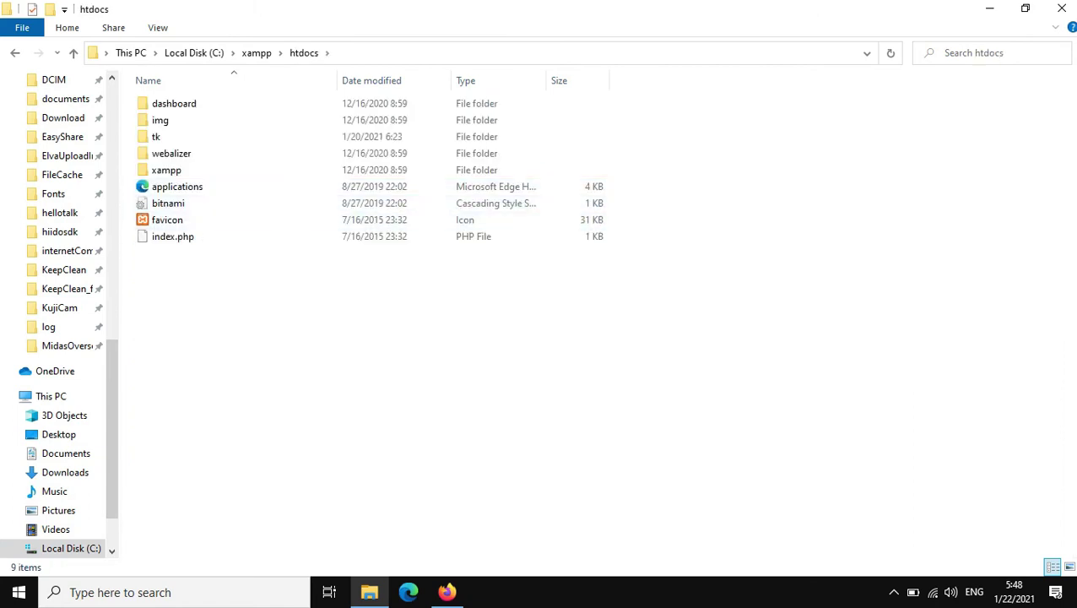
pyautogui.rightClick(228, 320)
pyautogui.click(267, 430)
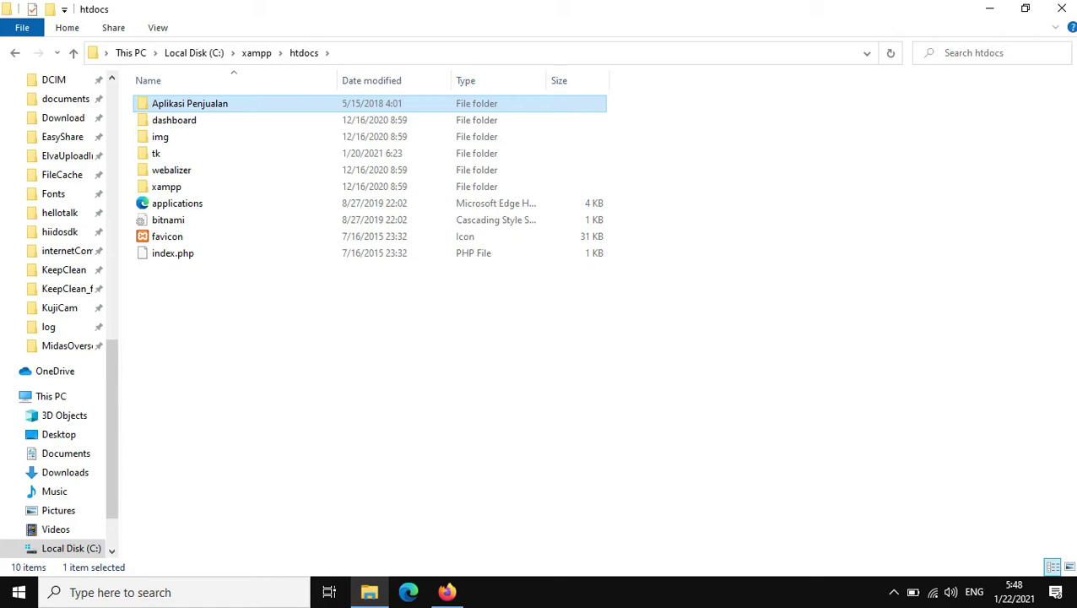
# Step: Return to C:\xampp, select xampp-control, and refresh the folder listing repeatedly
pyautogui.hotkey('alt', 'Up')
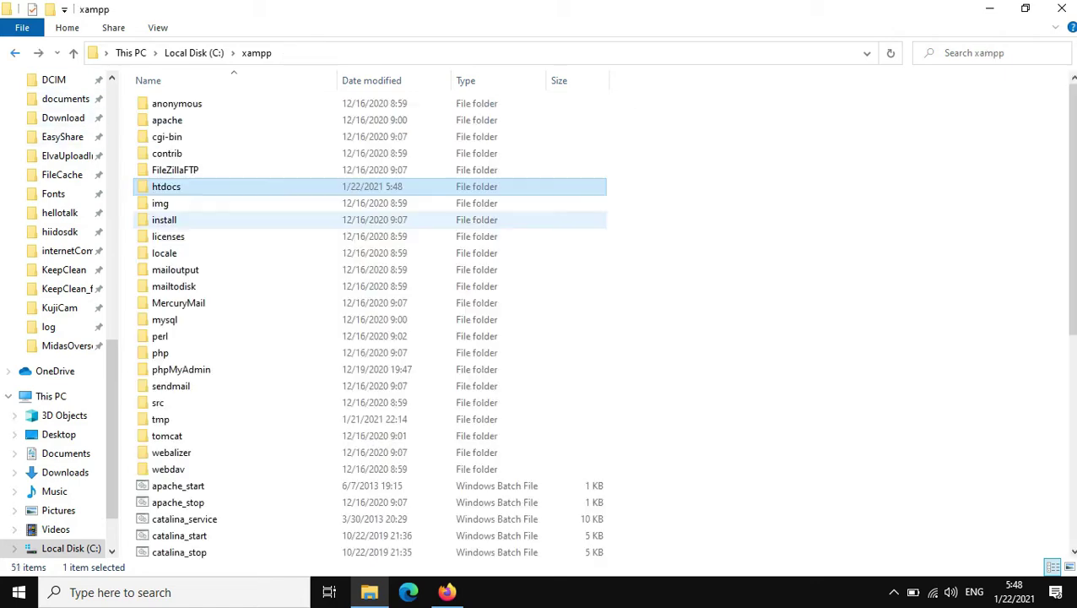
pyautogui.scroll(-8, 370, 321)
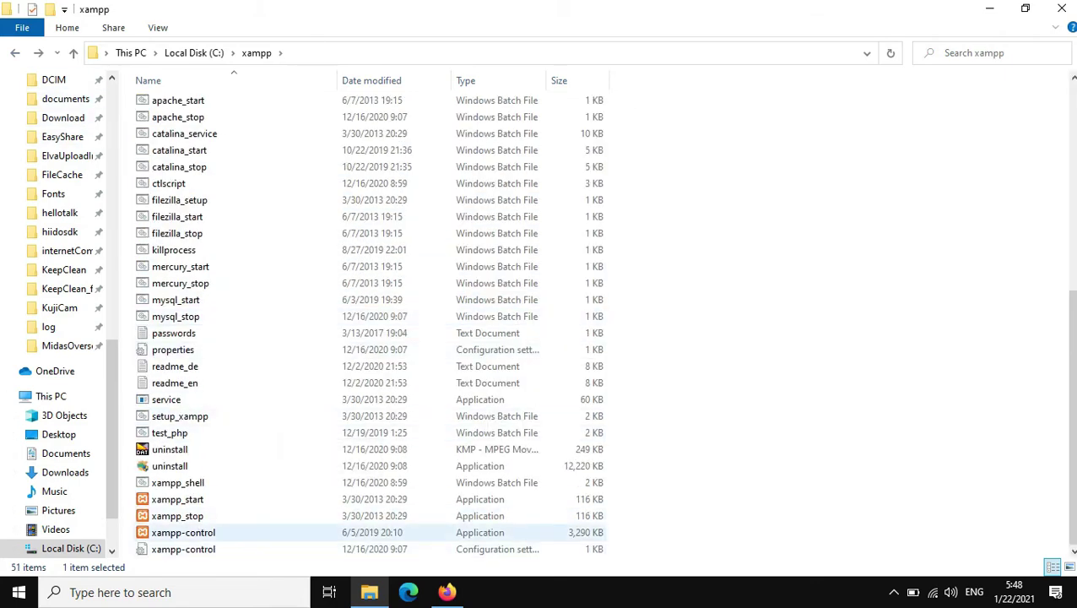
pyautogui.click(183, 532)
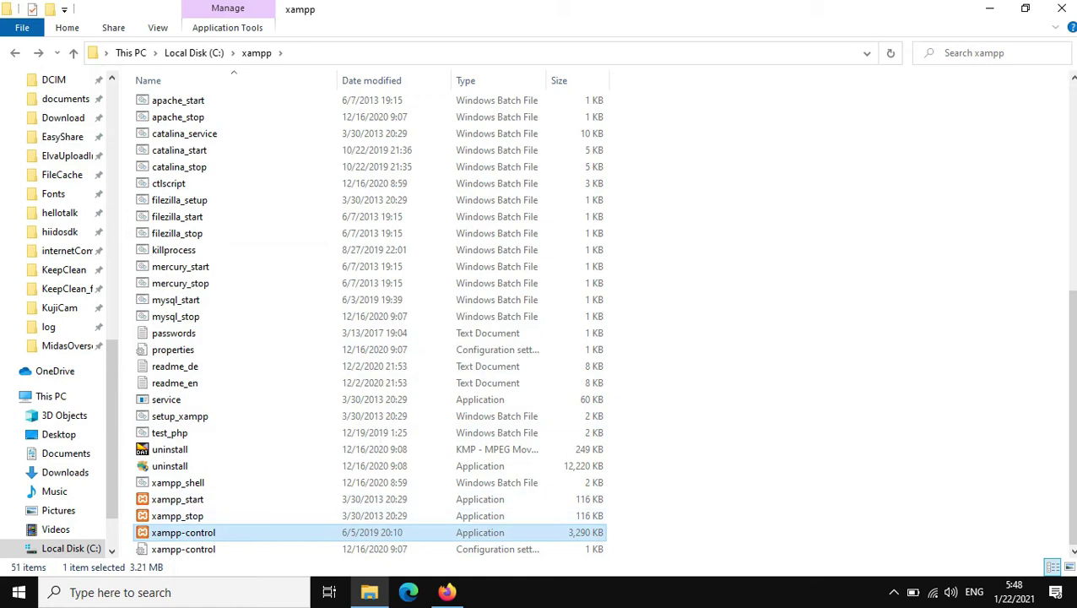
pyautogui.rightClick(665, 250)
pyautogui.click(701, 316)
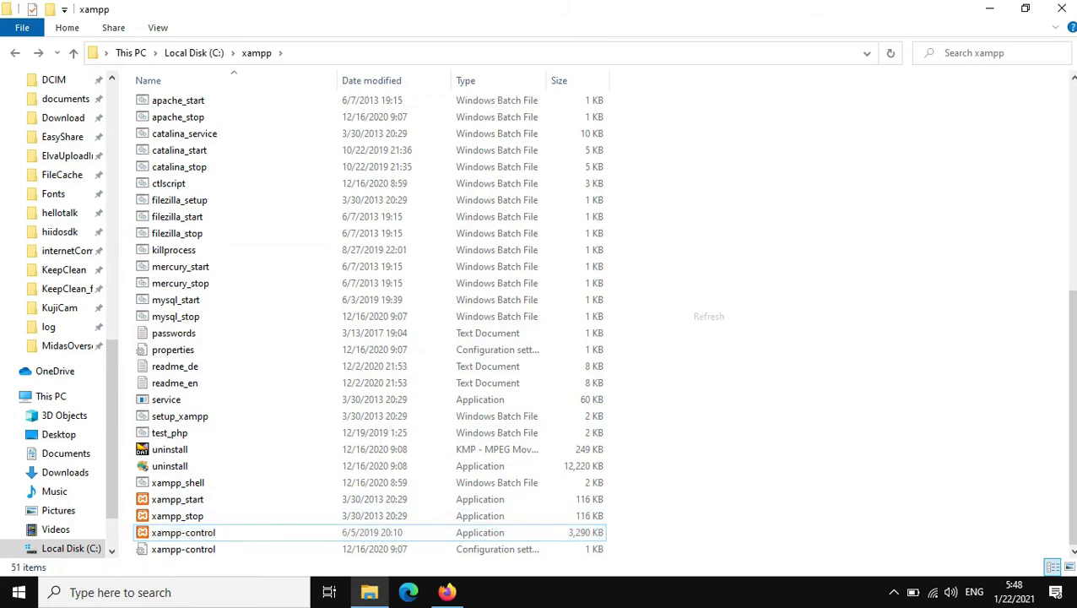
pyautogui.rightClick(693, 253)
pyautogui.click(722, 315)
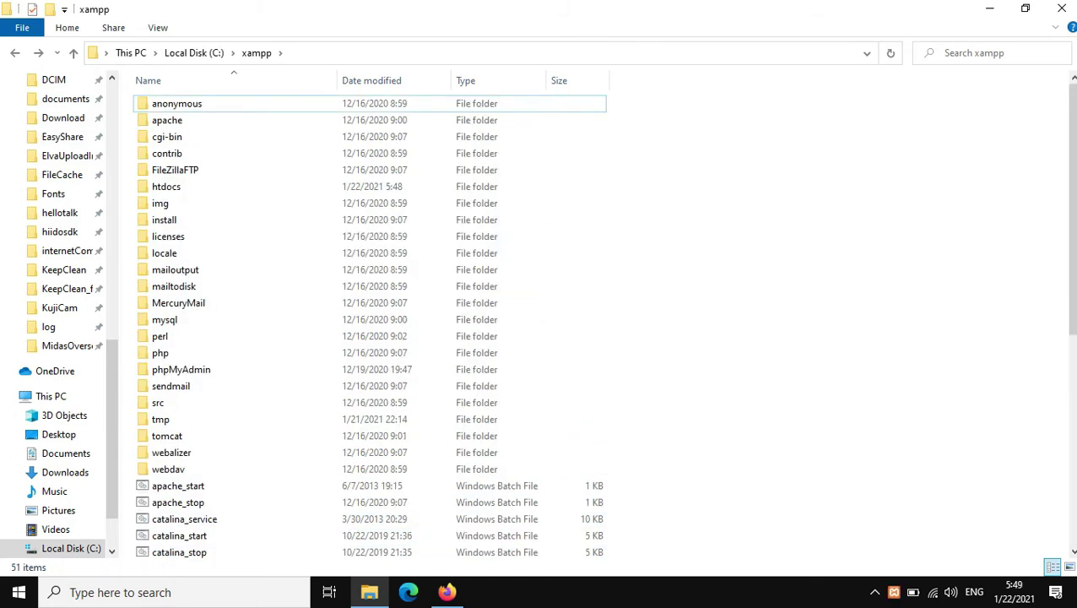
pyautogui.rightClick(656, 283)
pyautogui.click(698, 347)
pyautogui.rightClick(608, 272)
pyautogui.click(650, 336)
pyautogui.rightClick(623, 286)
pyautogui.click(666, 348)
pyautogui.rightClick(609, 252)
pyautogui.click(651, 315)
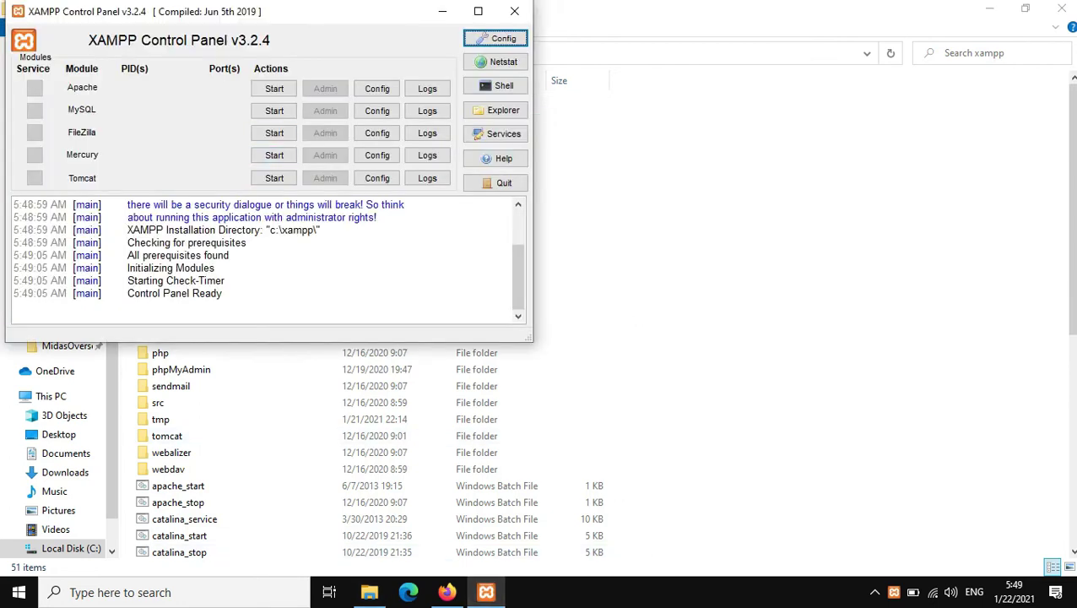
# Step: Start Apache and MySQL in the XAMPP Control Panel, then minimize it
pyautogui.click(274, 89)
pyautogui.click(275, 111)
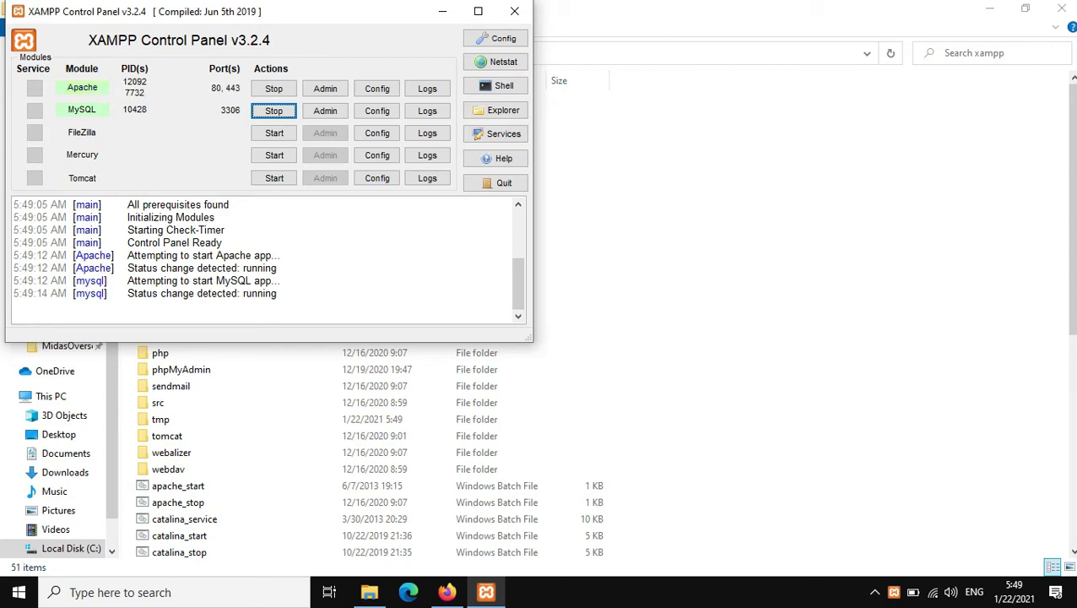
pyautogui.click(442, 11)
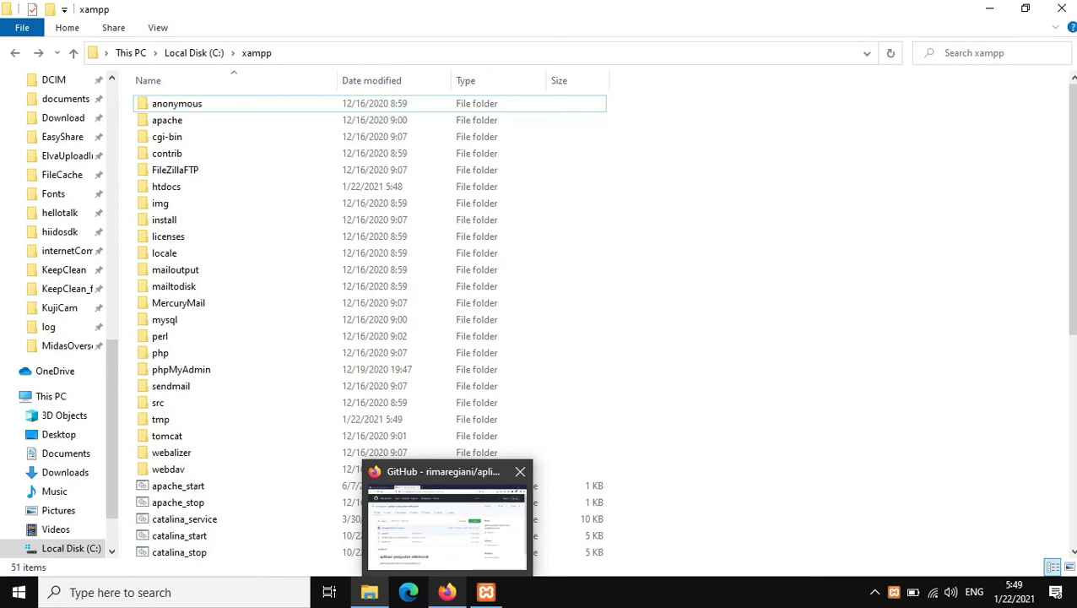
# Step: Load localhost/phpmyadmin in a new Firefox tab
pyautogui.click(446, 592)
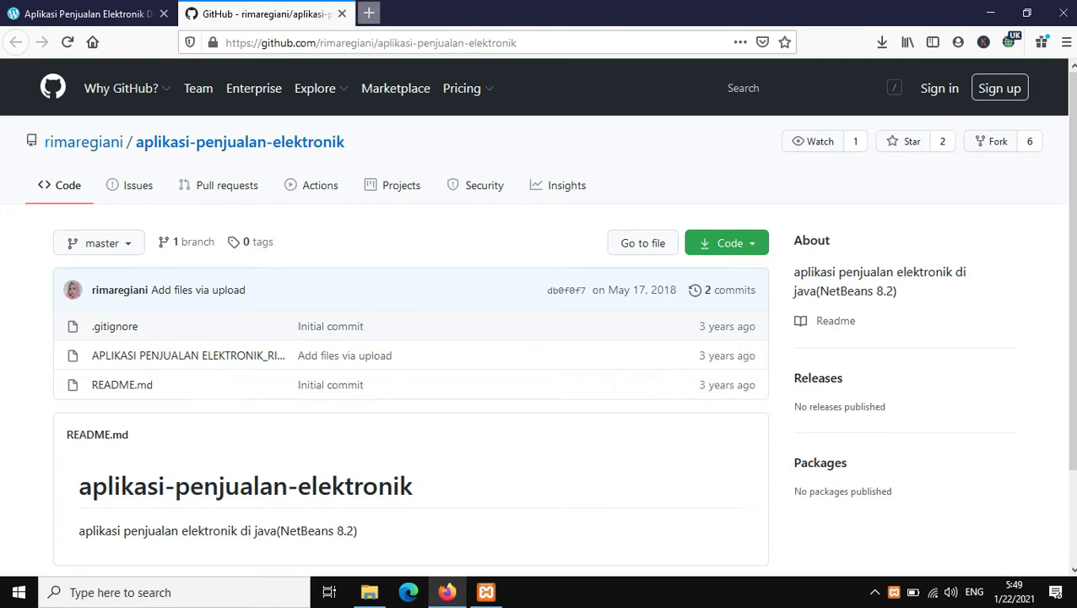
pyautogui.click(369, 12)
pyautogui.hotkey('ctrl', 'shift', 'Tab')
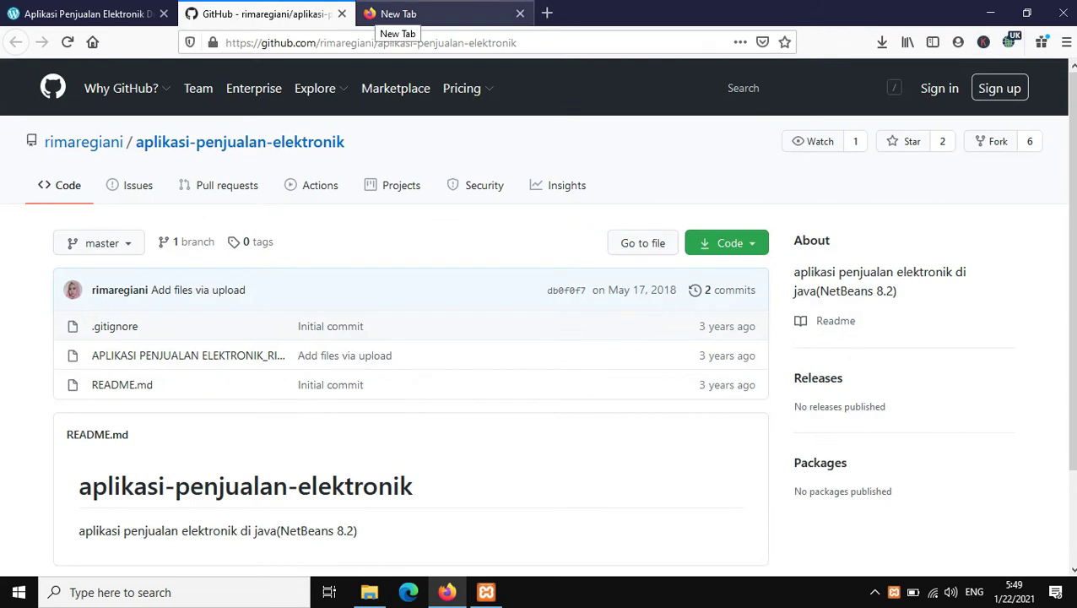
pyautogui.click(392, 14)
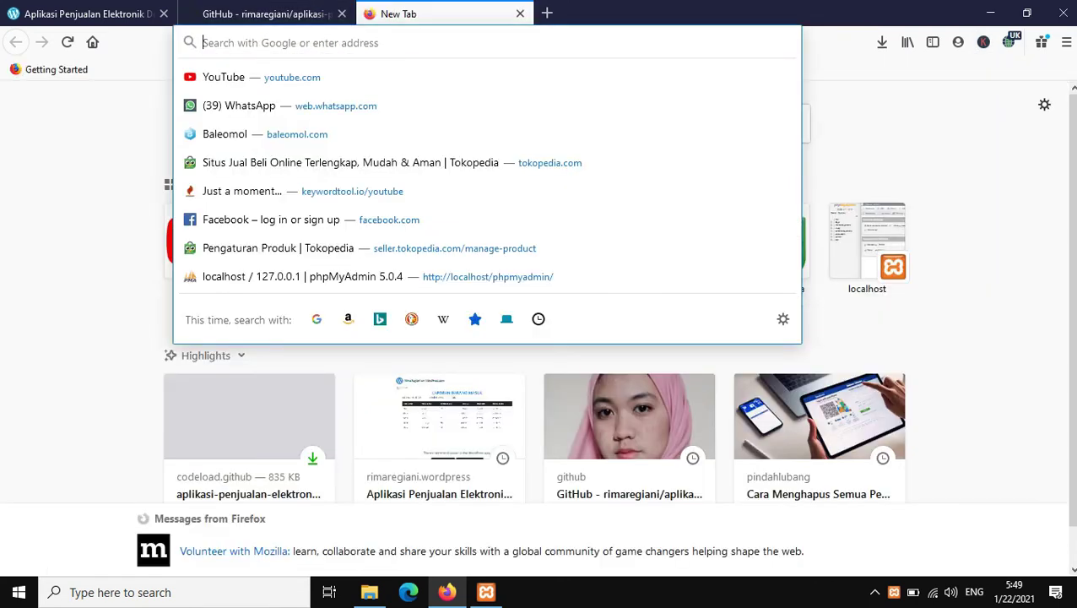
pyautogui.write('localhost/')
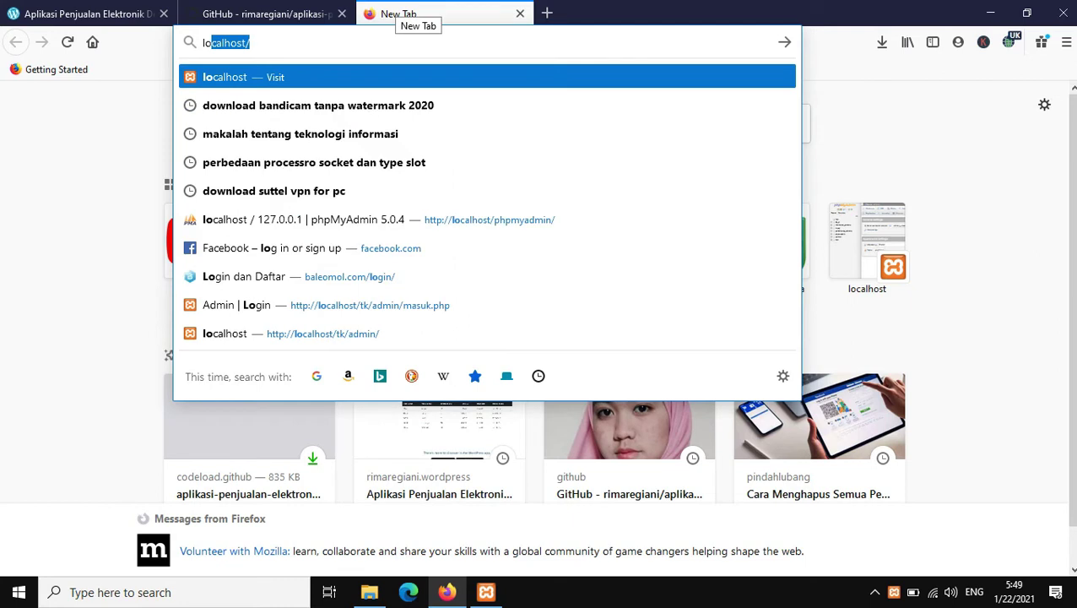
pyautogui.click(304, 220)
pyautogui.press('Return')
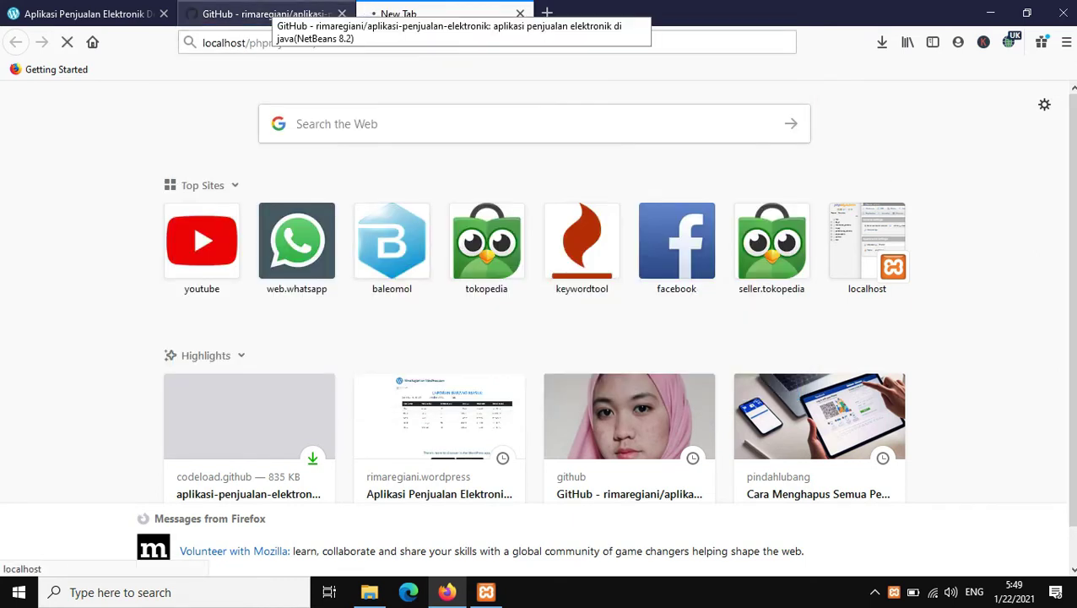
# Step: Close the GitHub and blog tabs, leaving phpMyAdmin's Databases page open
pyautogui.click(266, 14)
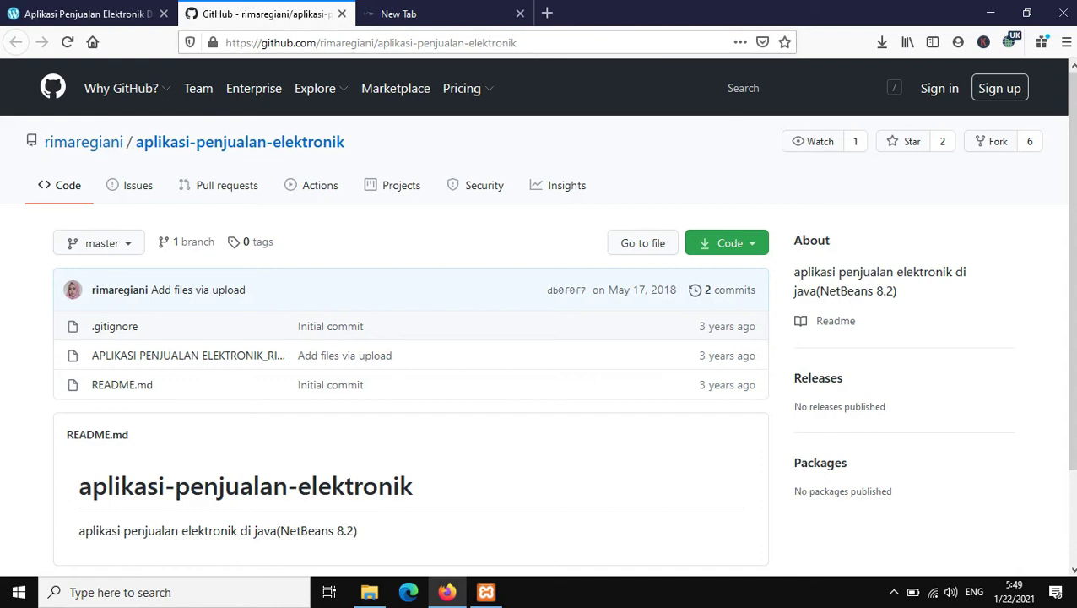
pyautogui.click(342, 13)
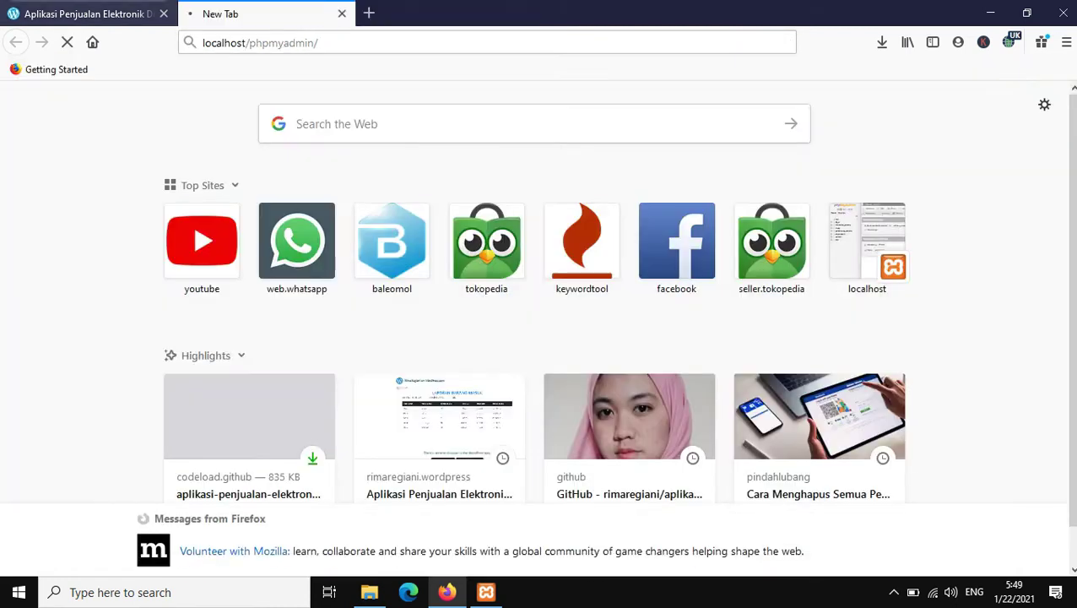
pyautogui.click(163, 14)
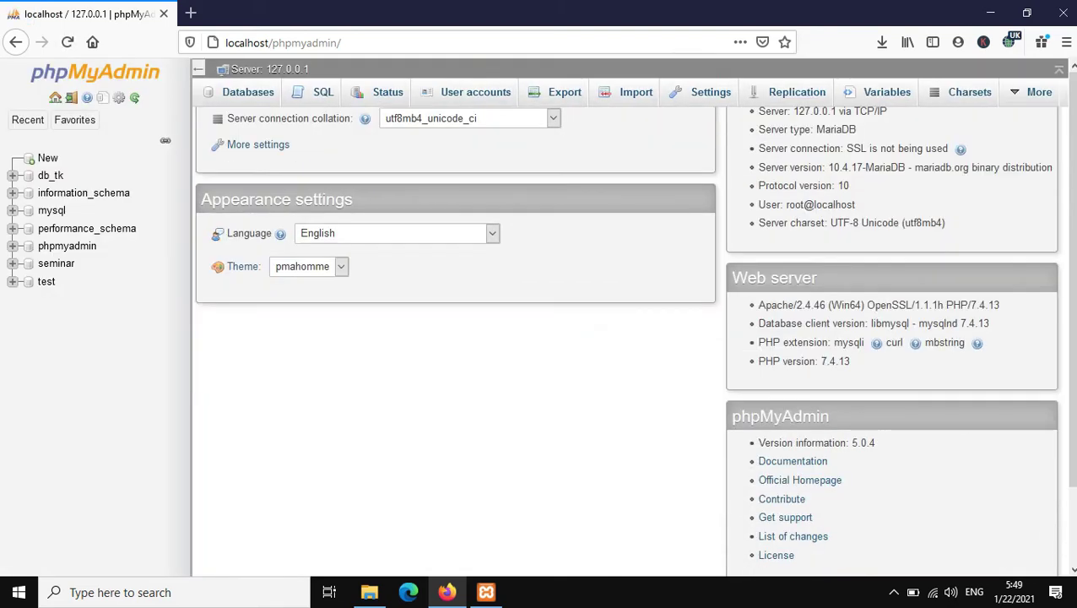
pyautogui.click(47, 158)
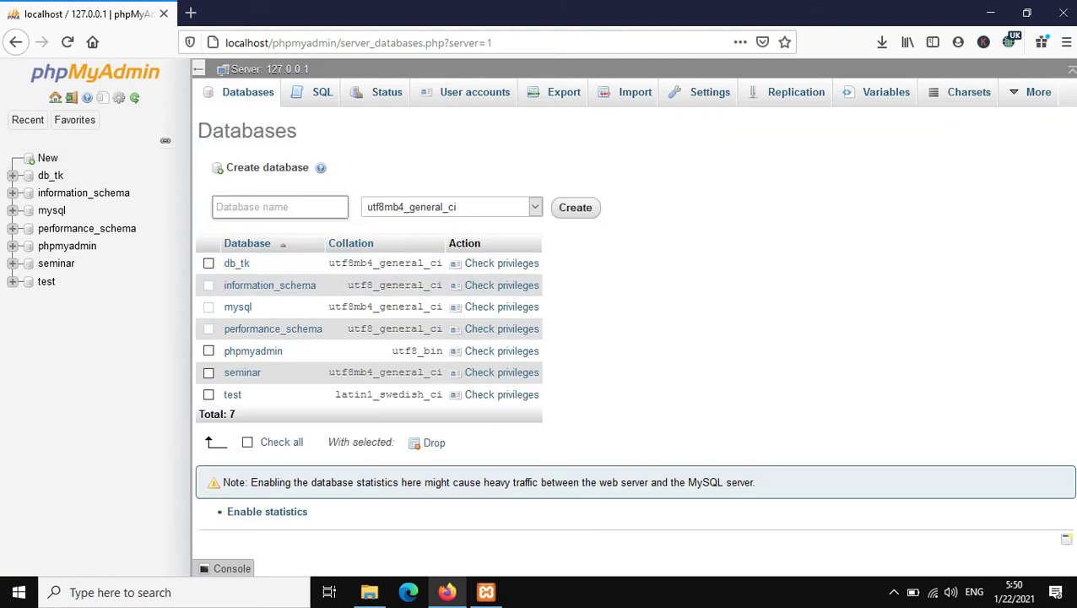
# Step: Enter 'elektronik' as the database name and create it
pyautogui.click(278, 207)
pyautogui.write('e')
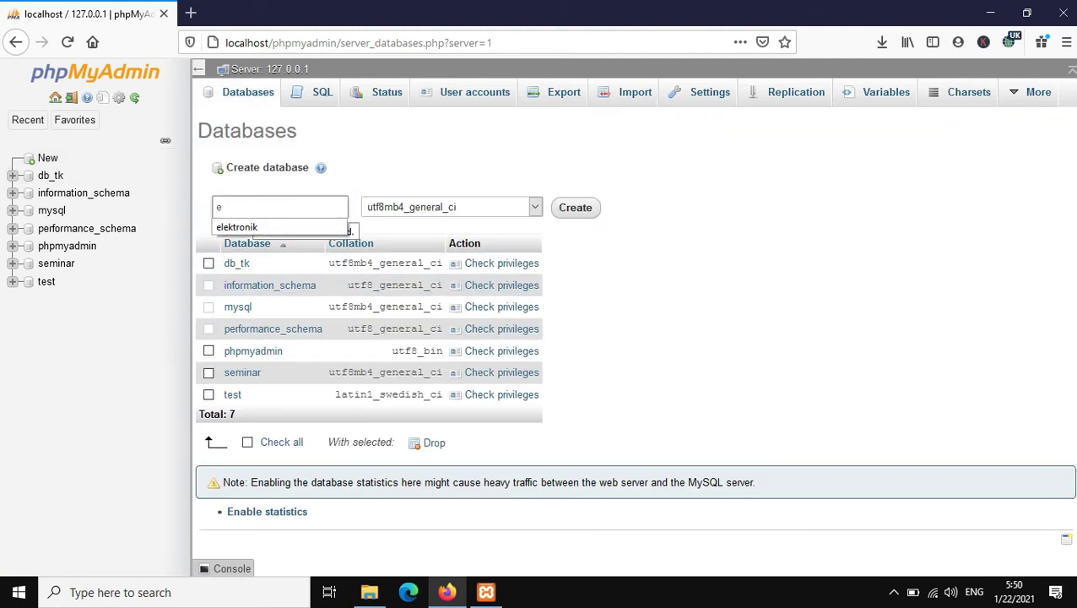
pyautogui.write('l')
pyautogui.press('Down')
pyautogui.press('Return')
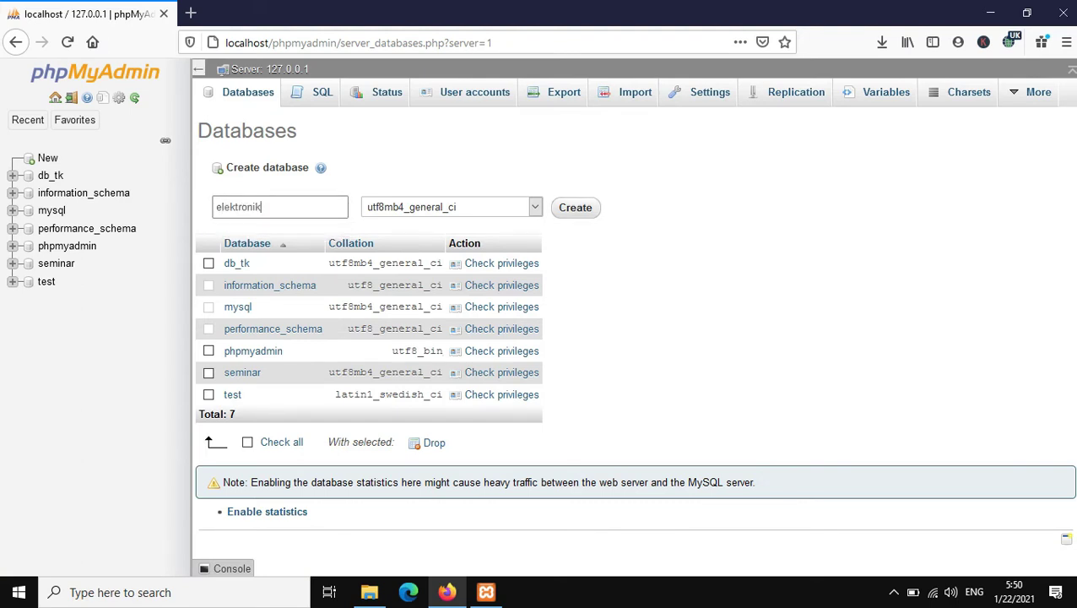
pyautogui.press('Return')
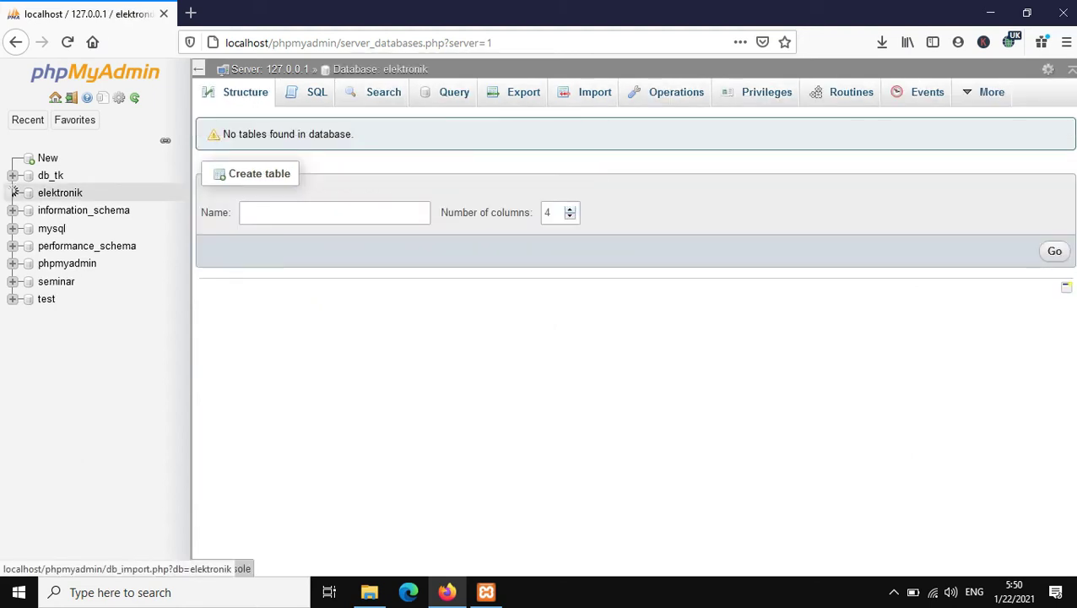
# Step: Import elektronik.sql from htdocs\Aplikasi Penjualan into the elektronik database, then minimize Firefox and File Explorer
pyautogui.click(11, 193)
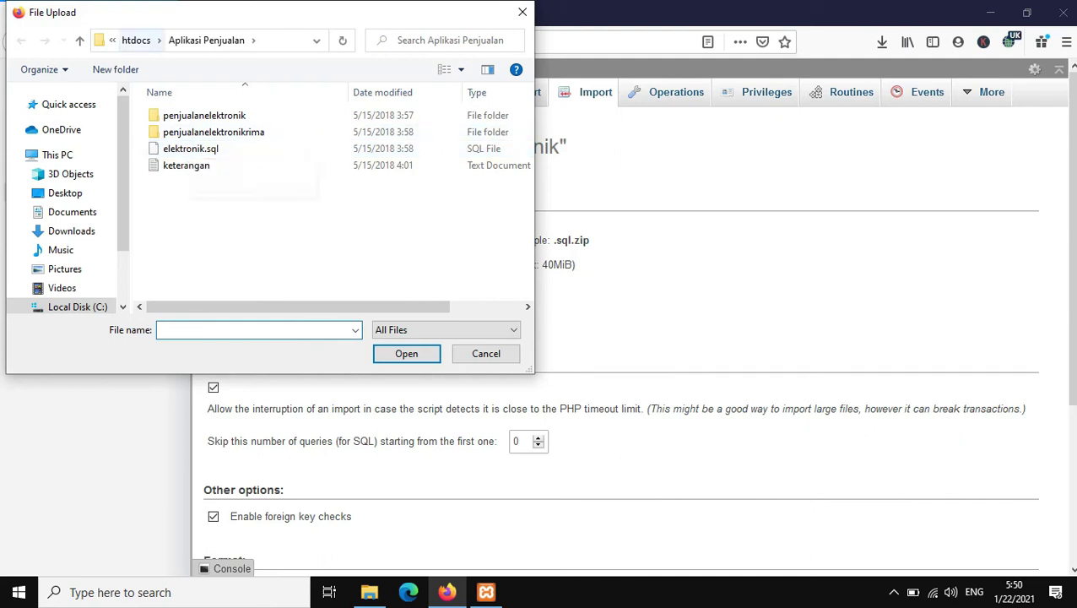
pyautogui.click(136, 39)
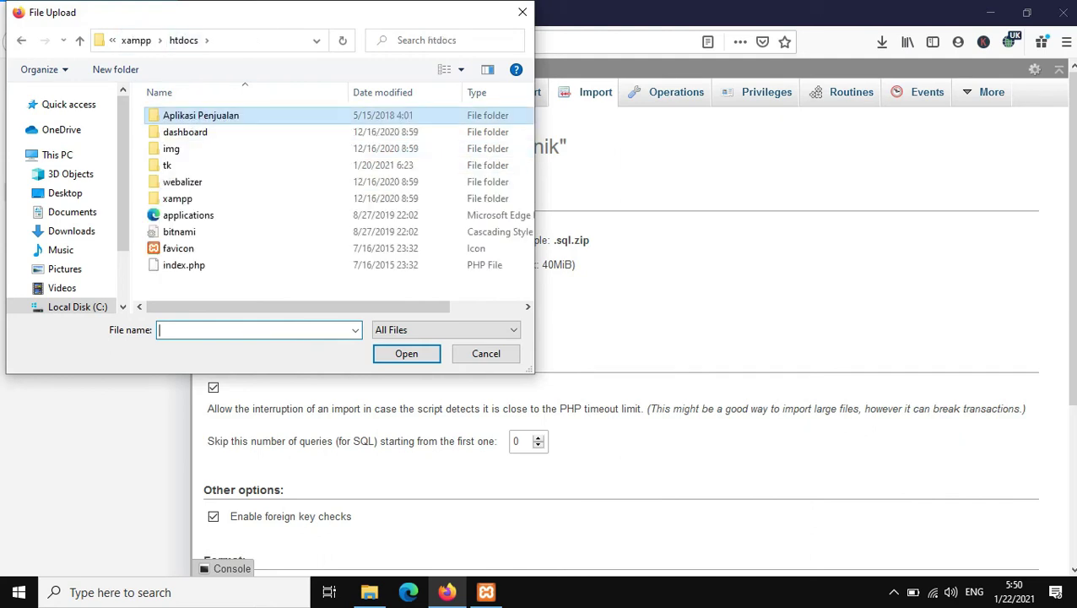
pyautogui.doubleClick(201, 114)
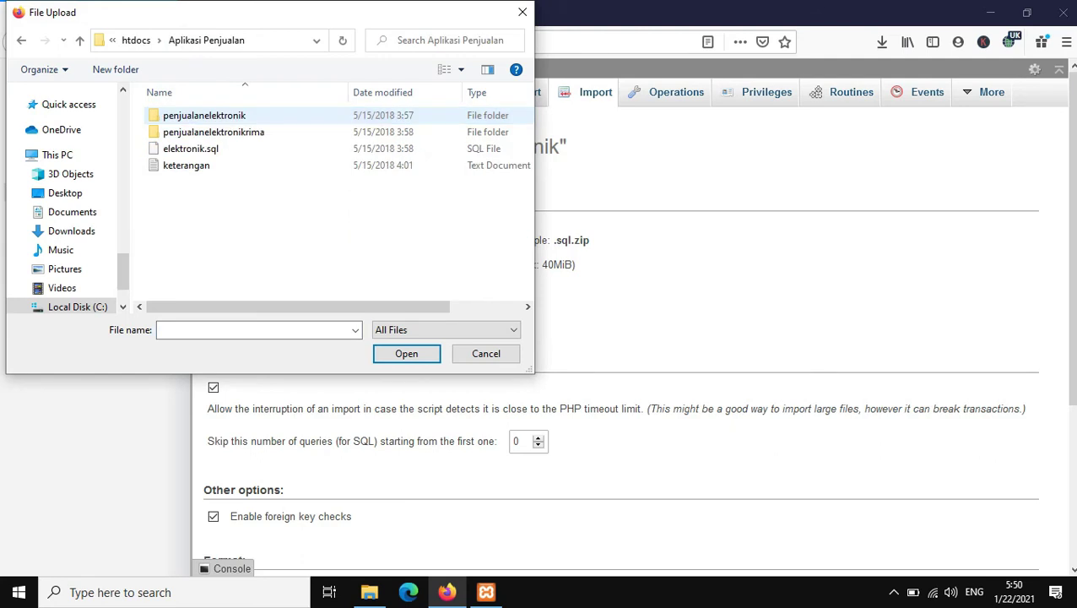
pyautogui.click(191, 149)
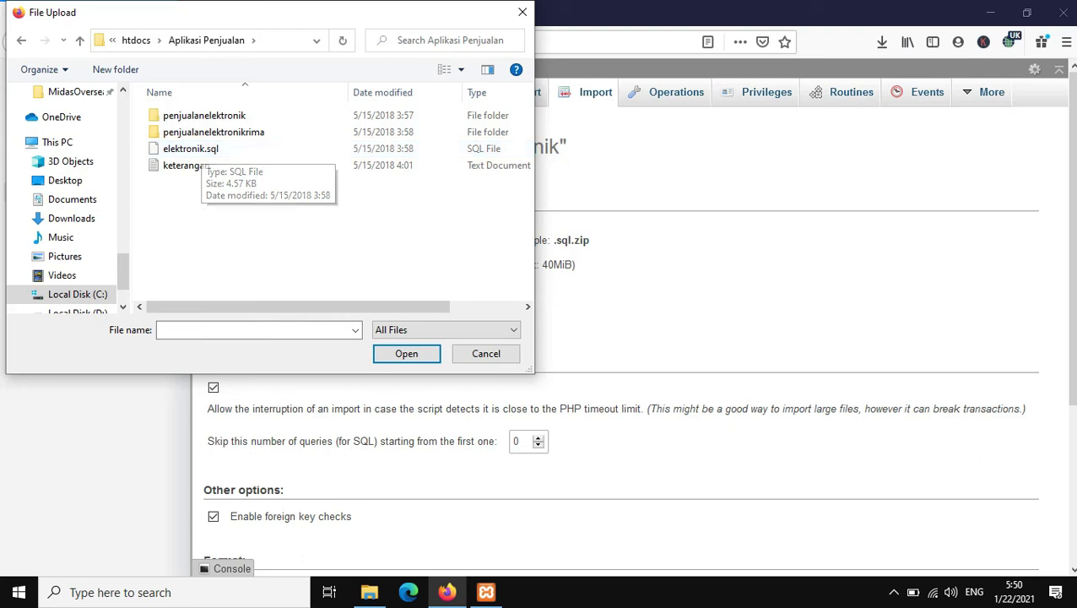
pyautogui.click(407, 353)
pyautogui.scroll(-3, 620, 338)
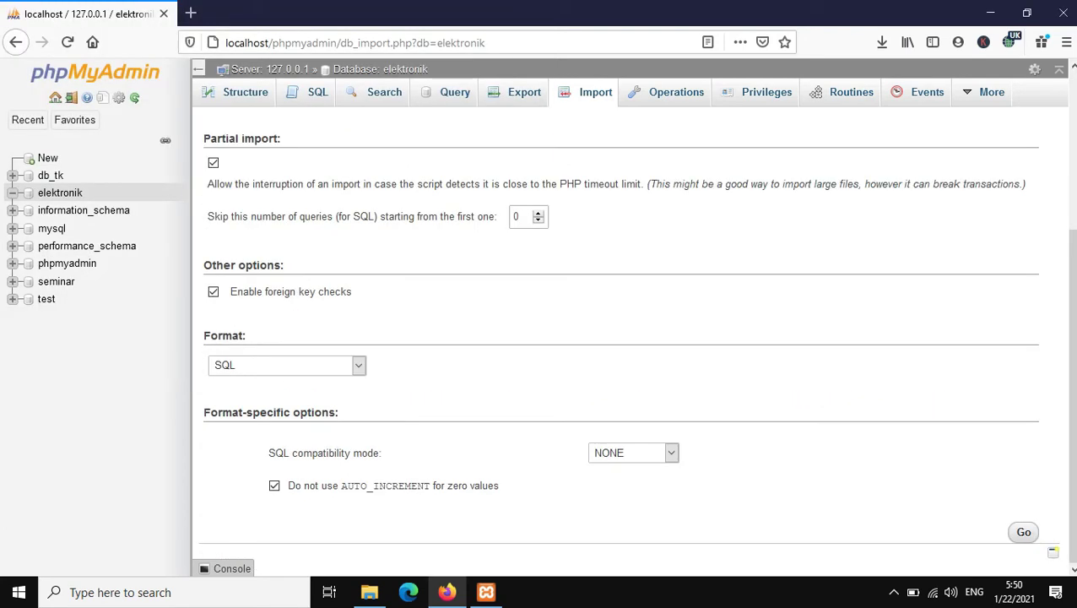
pyautogui.click(1023, 532)
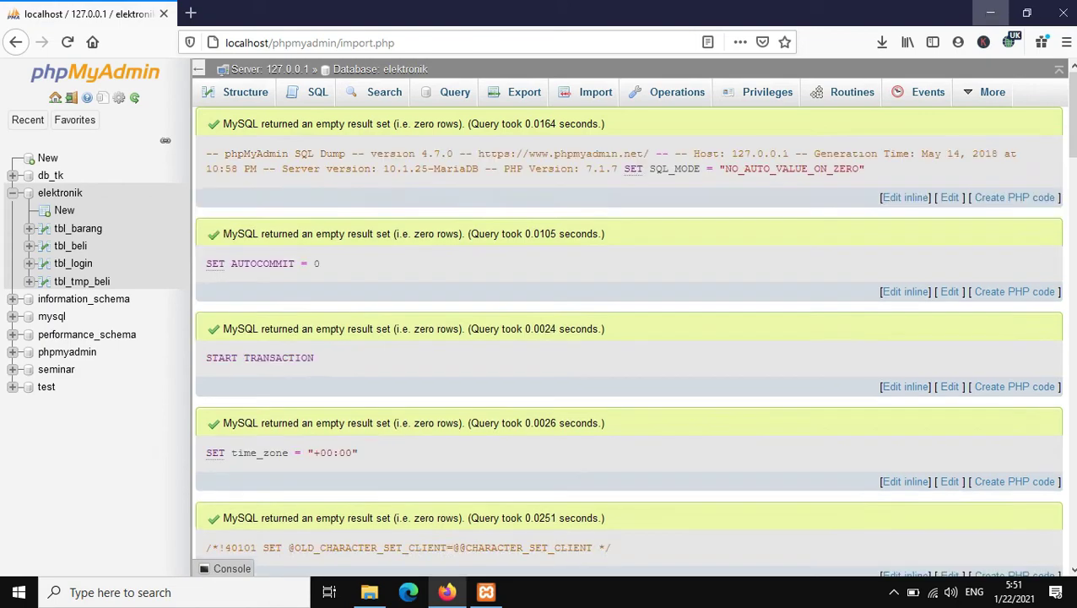
pyautogui.click(990, 12)
pyautogui.click(986, 9)
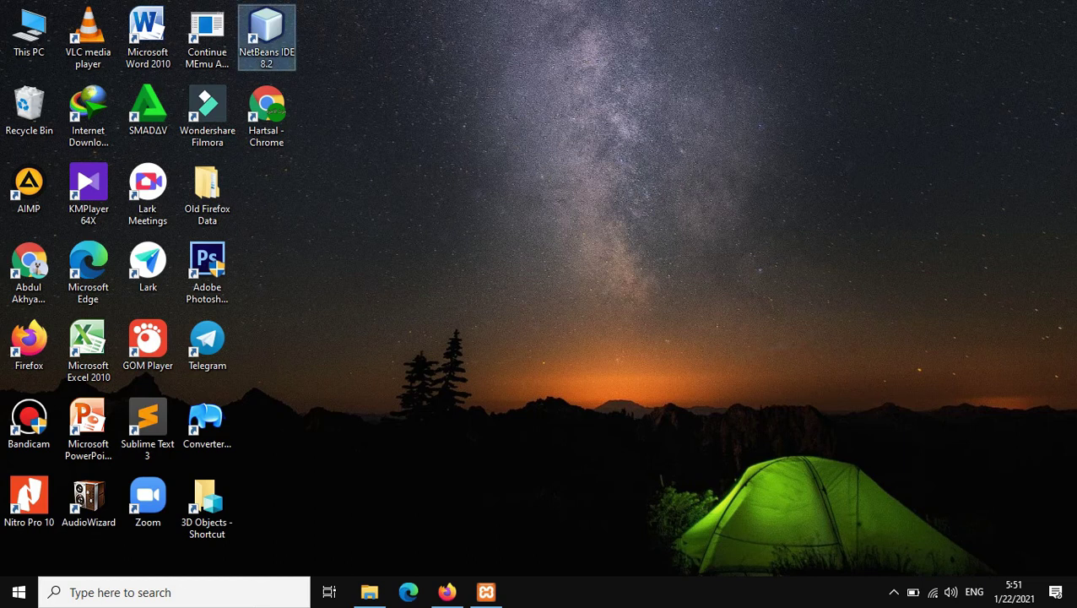
# Step: Refresh the Windows desktop ten times from its right-click menu
pyautogui.rightClick(395, 211)
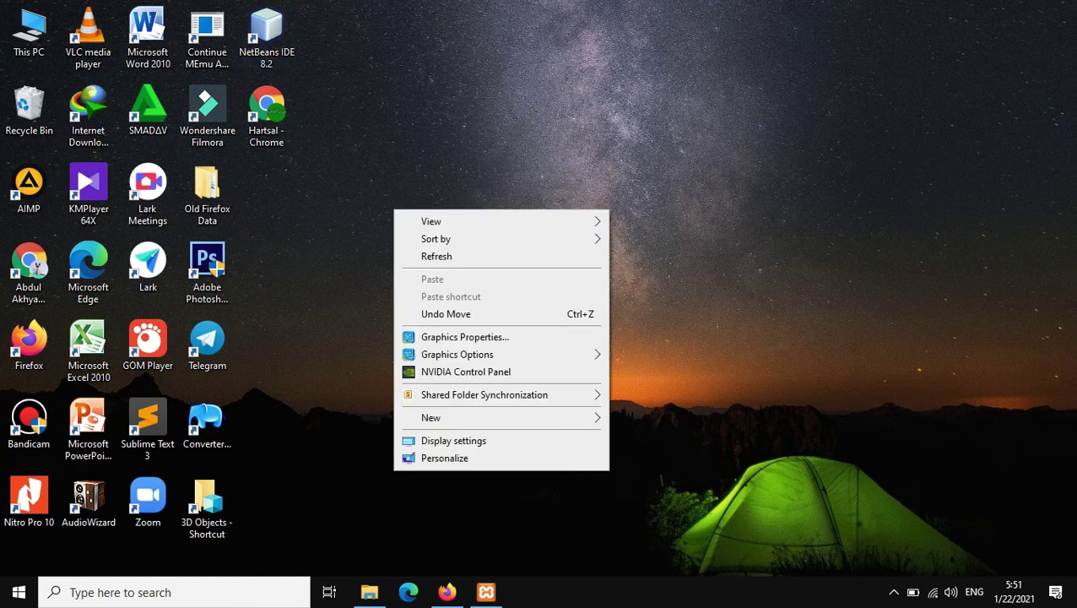
pyautogui.click(447, 256)
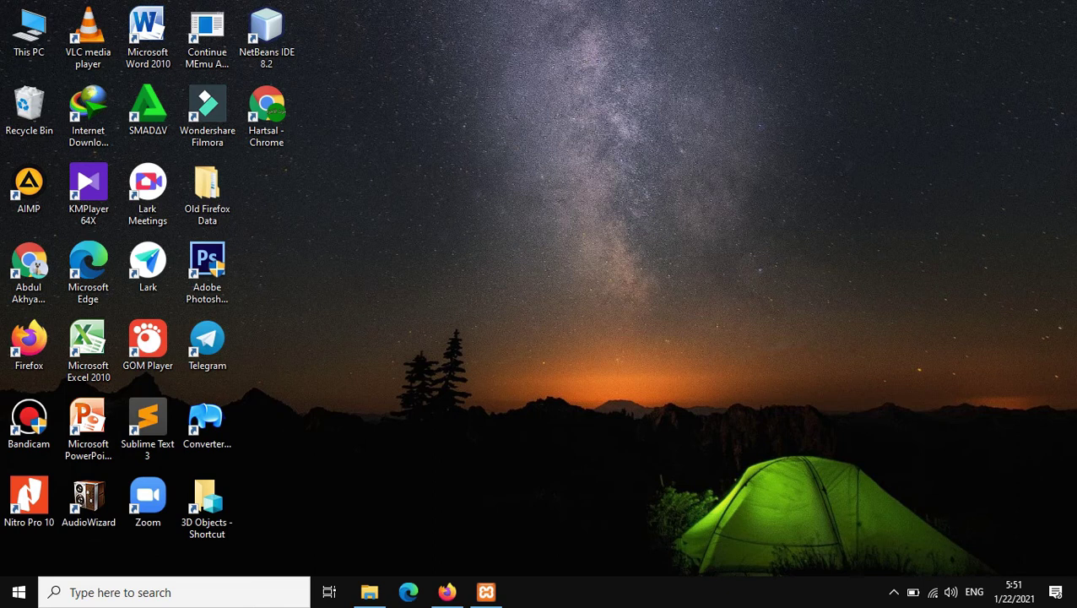
pyautogui.rightClick(436, 259)
pyautogui.click(473, 306)
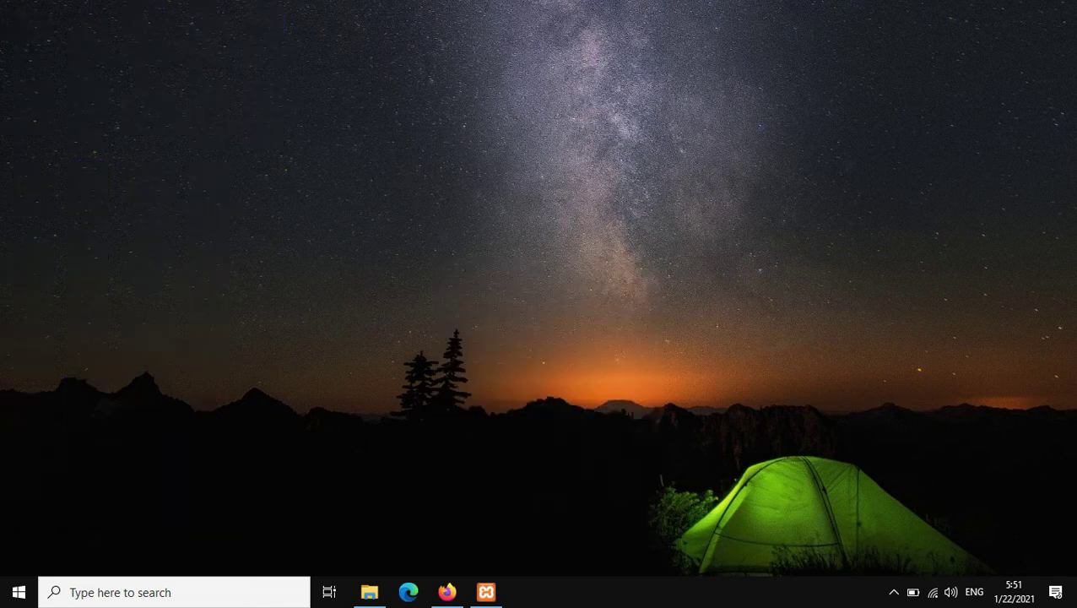
pyautogui.rightClick(440, 256)
pyautogui.click(473, 304)
pyautogui.rightClick(434, 237)
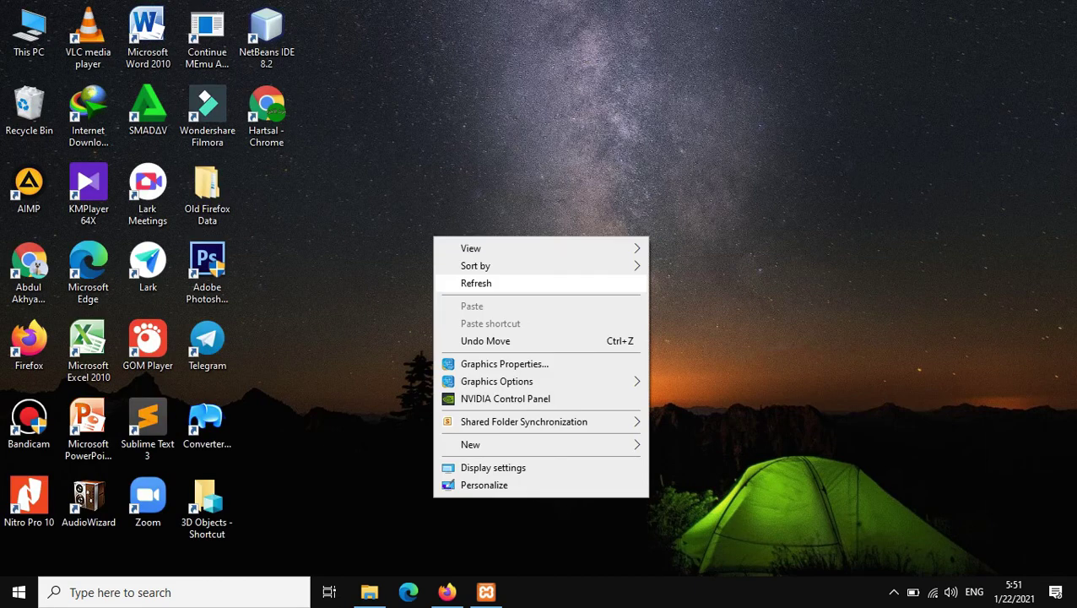
pyautogui.click(477, 283)
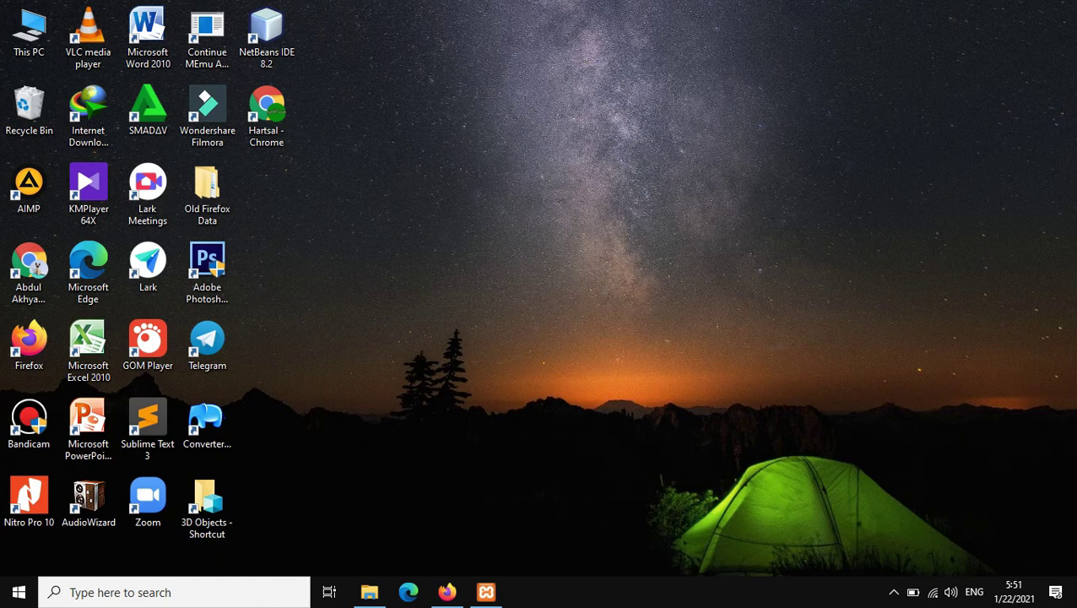
pyautogui.rightClick(463, 280)
pyautogui.click(507, 327)
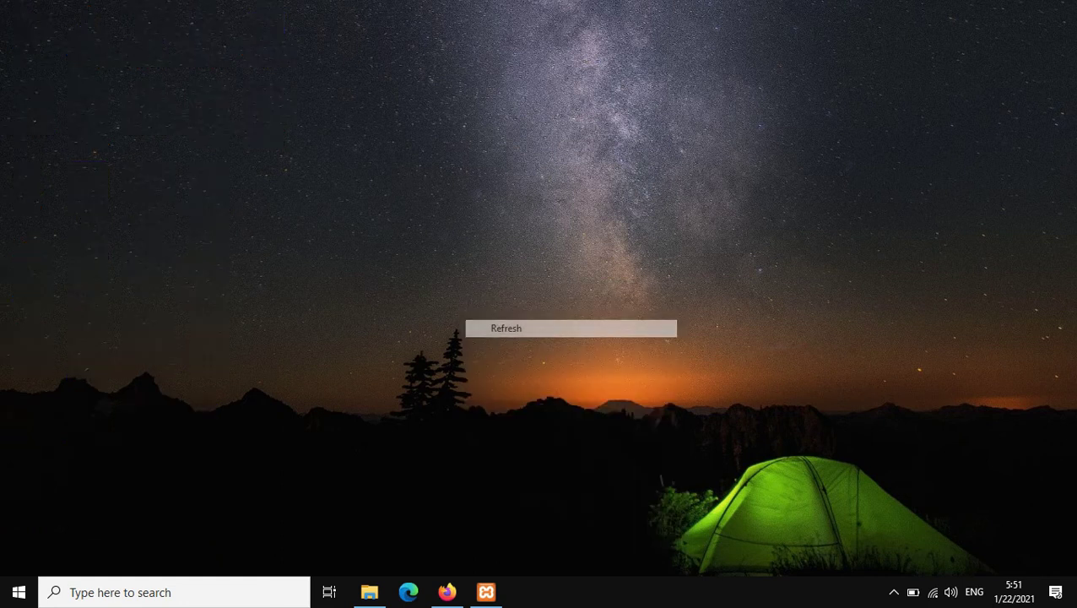
pyautogui.rightClick(459, 241)
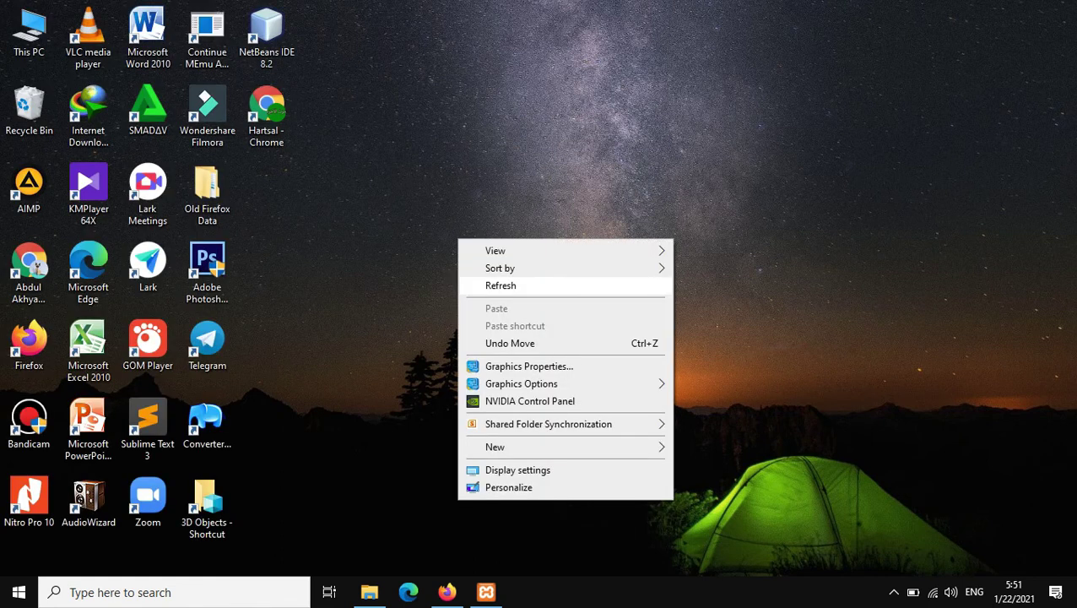
pyautogui.click(500, 285)
pyautogui.rightClick(467, 256)
pyautogui.click(506, 302)
pyautogui.rightClick(480, 278)
pyautogui.click(507, 327)
pyautogui.rightClick(431, 226)
pyautogui.click(498, 274)
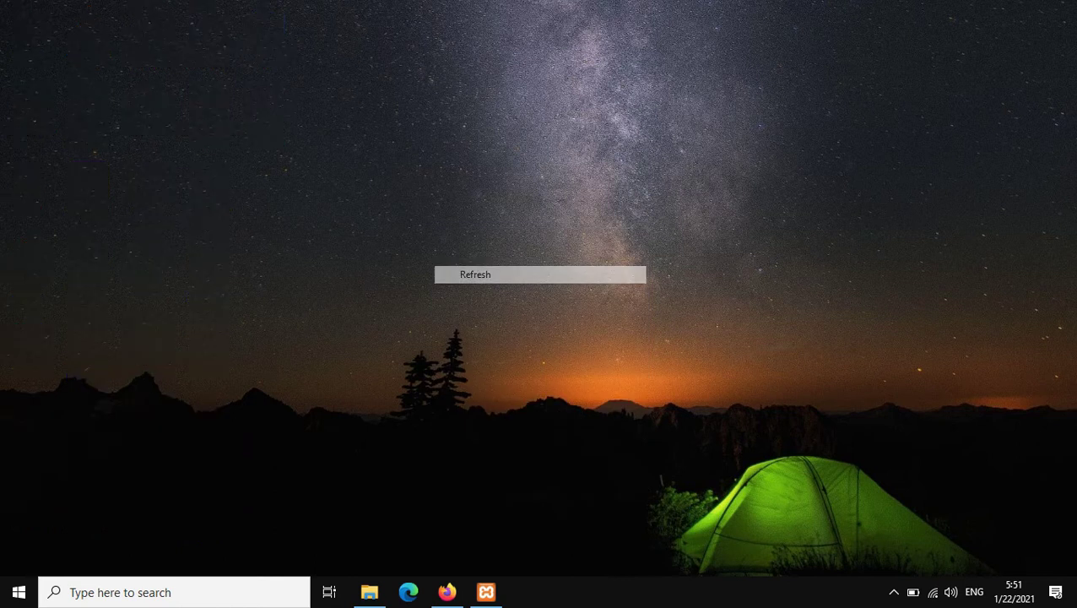
pyautogui.rightClick(455, 253)
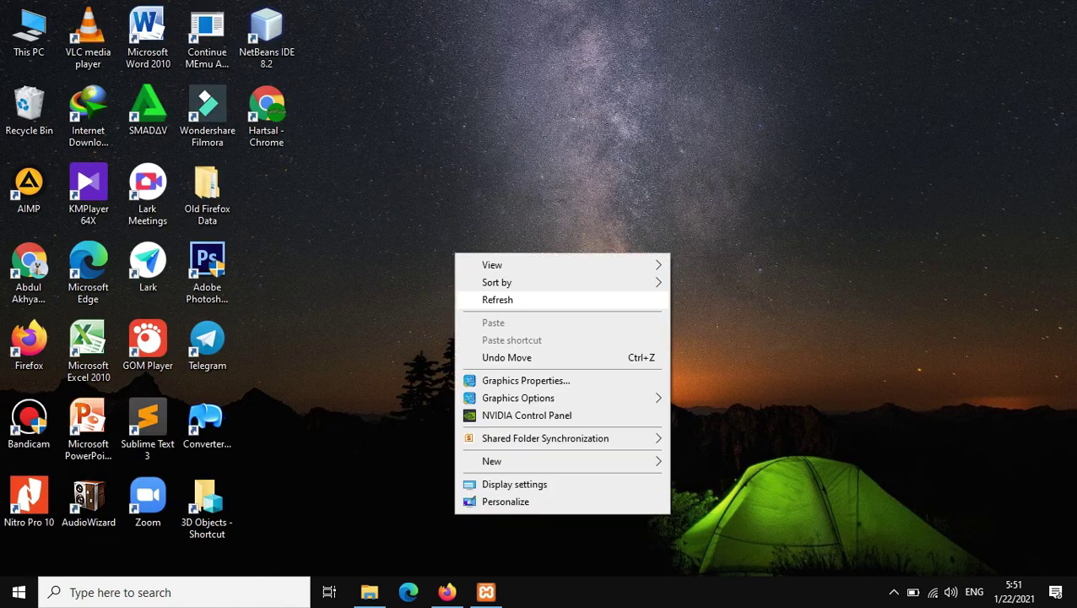
pyautogui.click(497, 300)
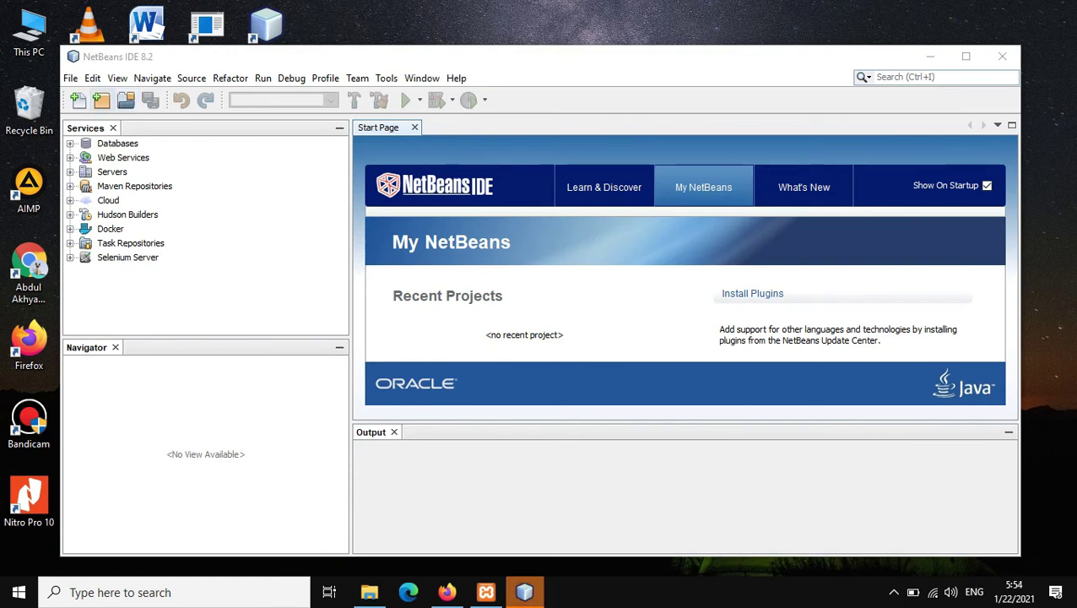
# Step: Maximize the NetBeans IDE 8.2 window and show the File menu
pyautogui.click(965, 56)
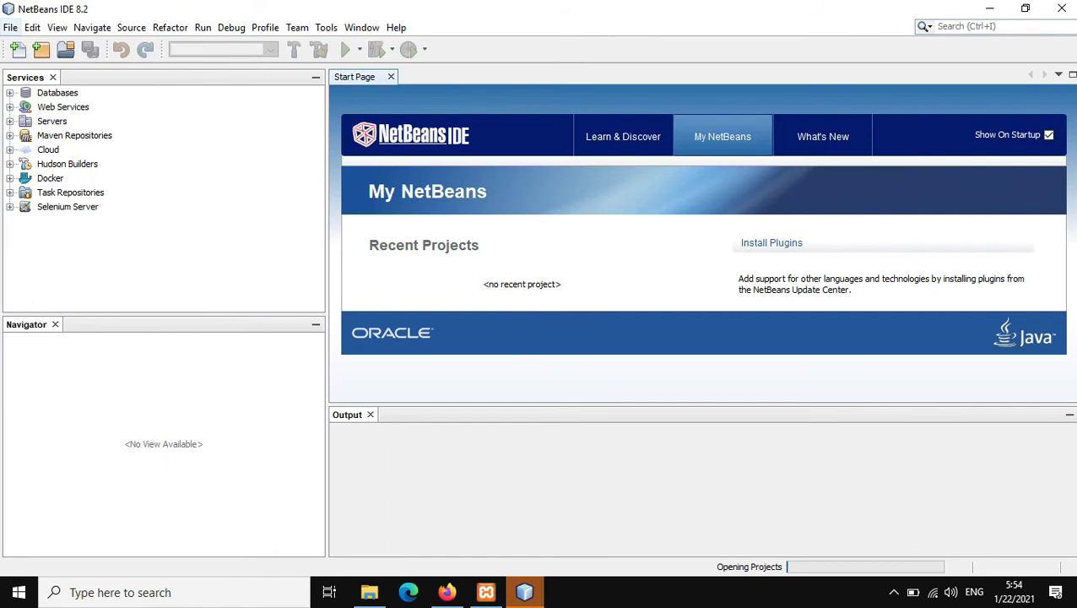
pyautogui.click(10, 27)
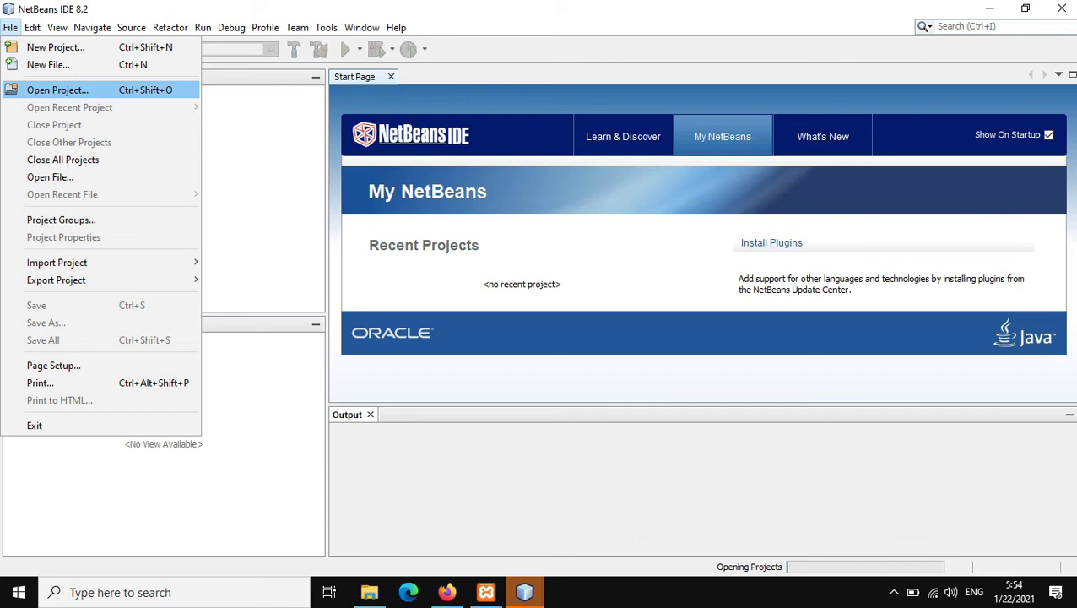
# Step: Open the penjualanelektronikrima project from C:\xampp\htdocs\Aplikasi Penjualan
pyautogui.click(57, 89)
pyautogui.click(612, 168)
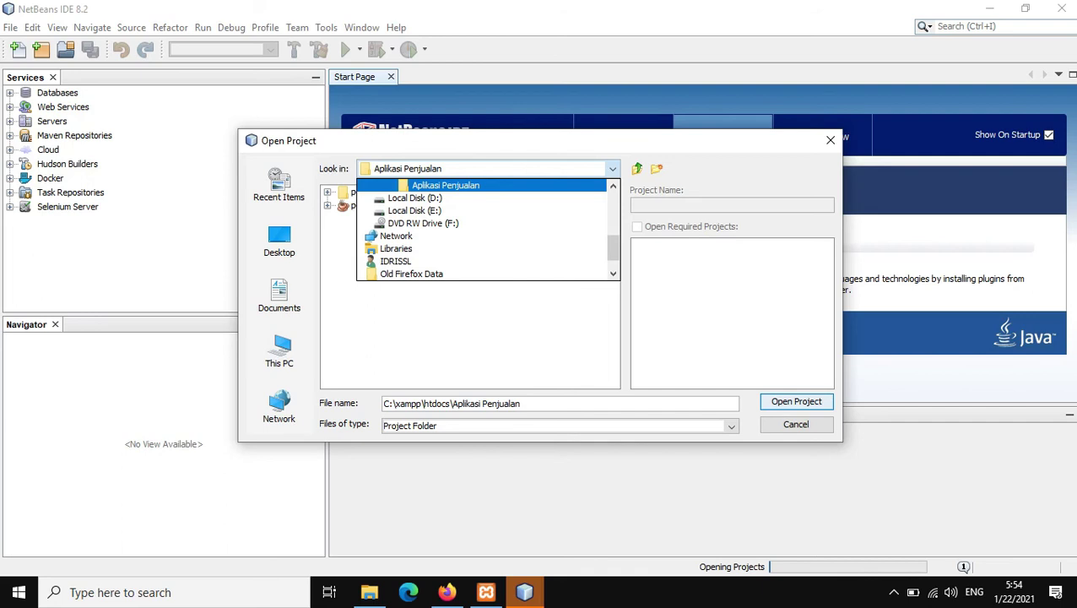
pyautogui.click(612, 168)
pyautogui.click(612, 168)
pyautogui.scroll(2, 481, 228)
pyautogui.scroll(-2, 481, 228)
pyautogui.press('Up')
pyautogui.press('Up')
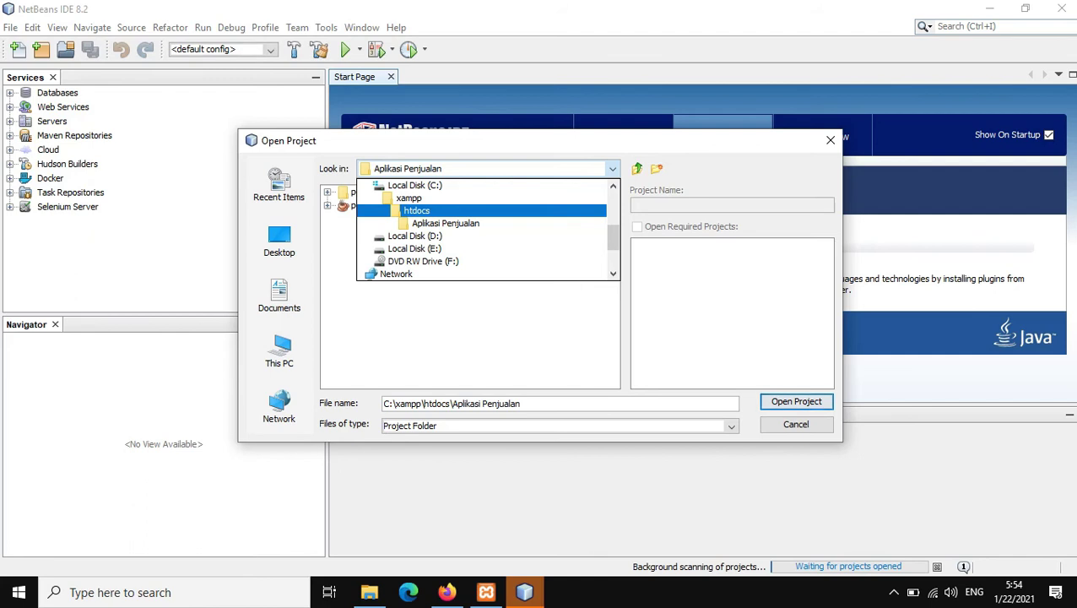
pyautogui.press('Up')
pyautogui.press('Up')
pyautogui.press('Down')
pyautogui.press('Down')
pyautogui.press('Down')
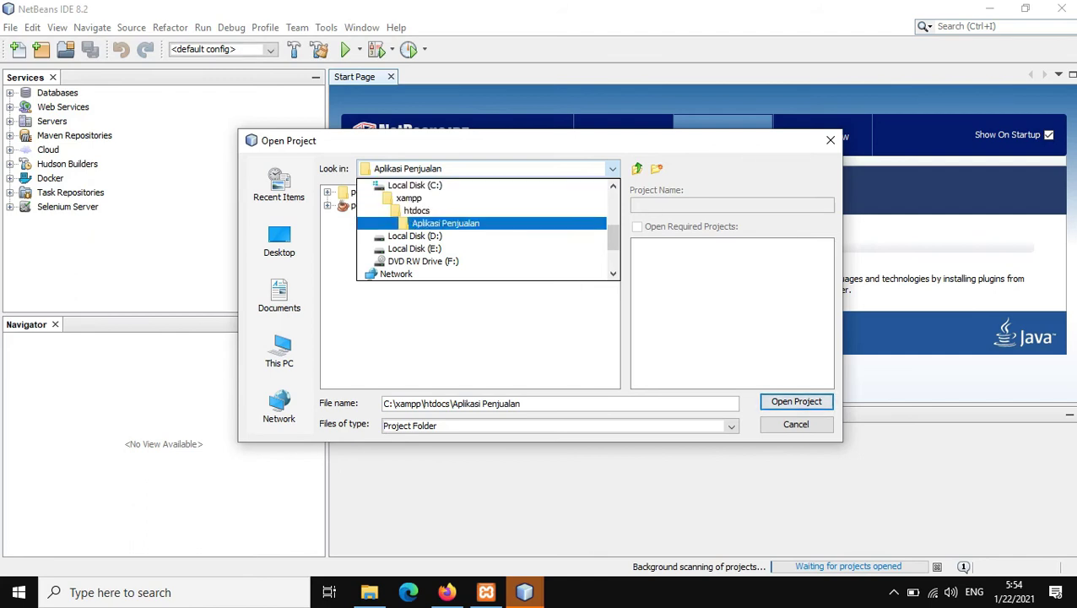
pyautogui.press('Return')
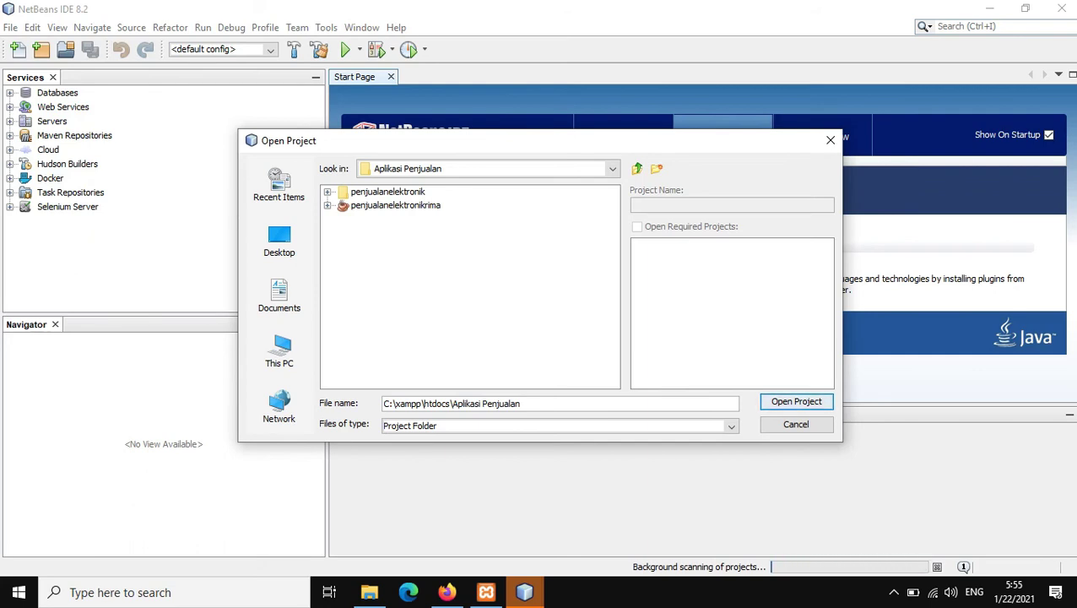
pyautogui.click(395, 205)
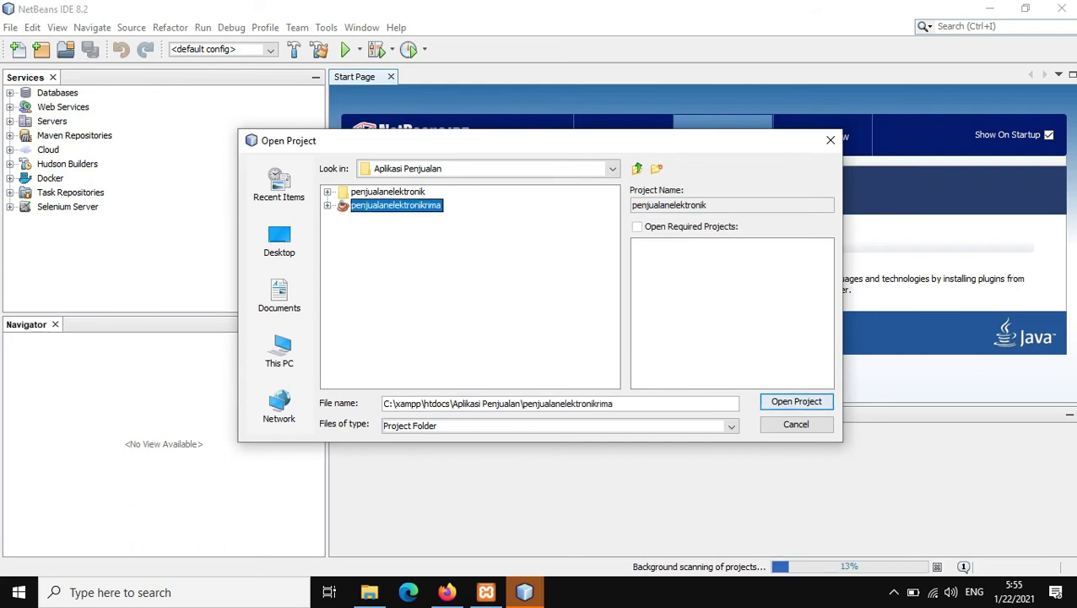
pyautogui.press('Return')
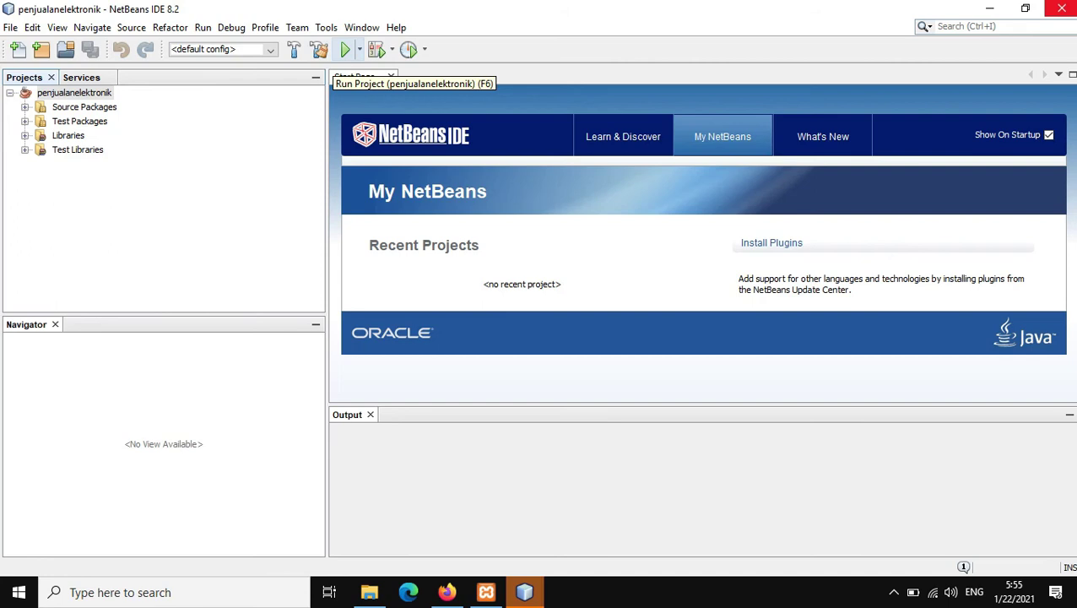
# Step: Run the penjualanelektronik project to bring up the elektronik berkah login window
pyautogui.click(346, 49)
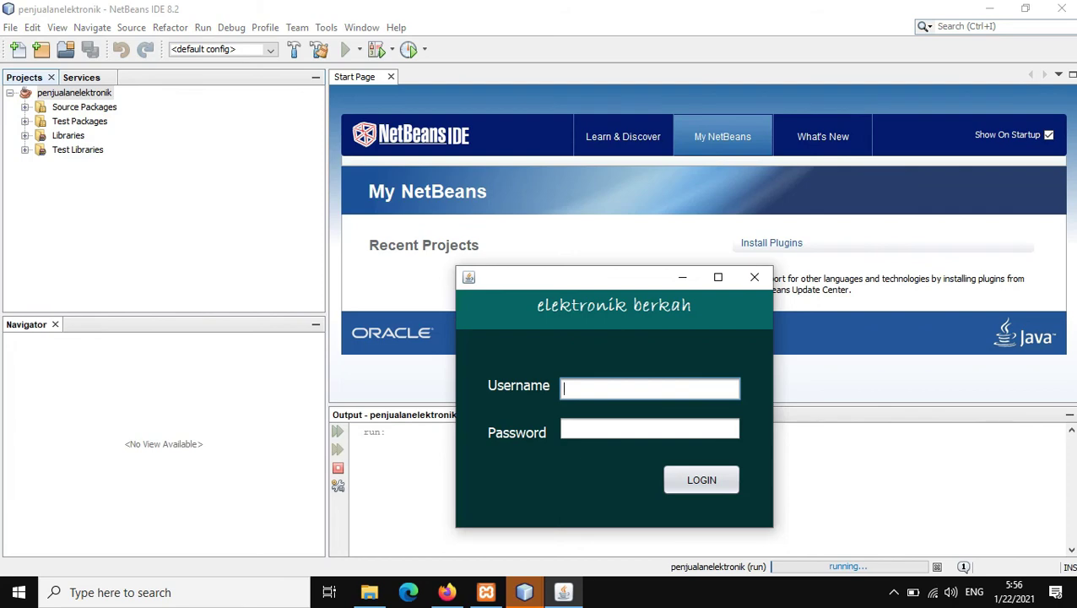
# Step: Look up the stored admin account in phpMyAdmin's tbl_login table
pyautogui.click(447, 592)
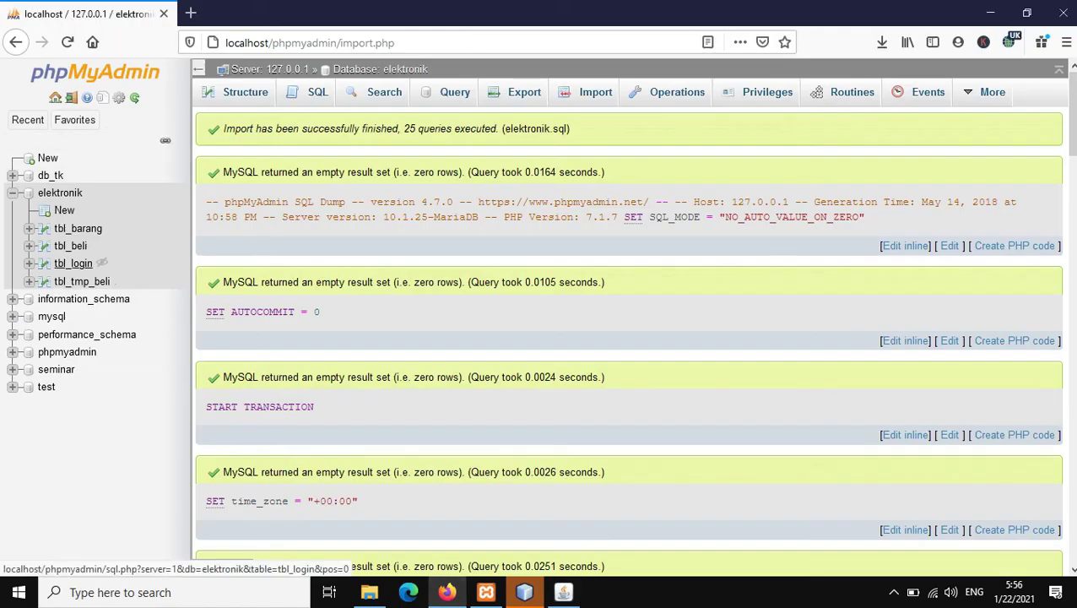
pyautogui.click(73, 262)
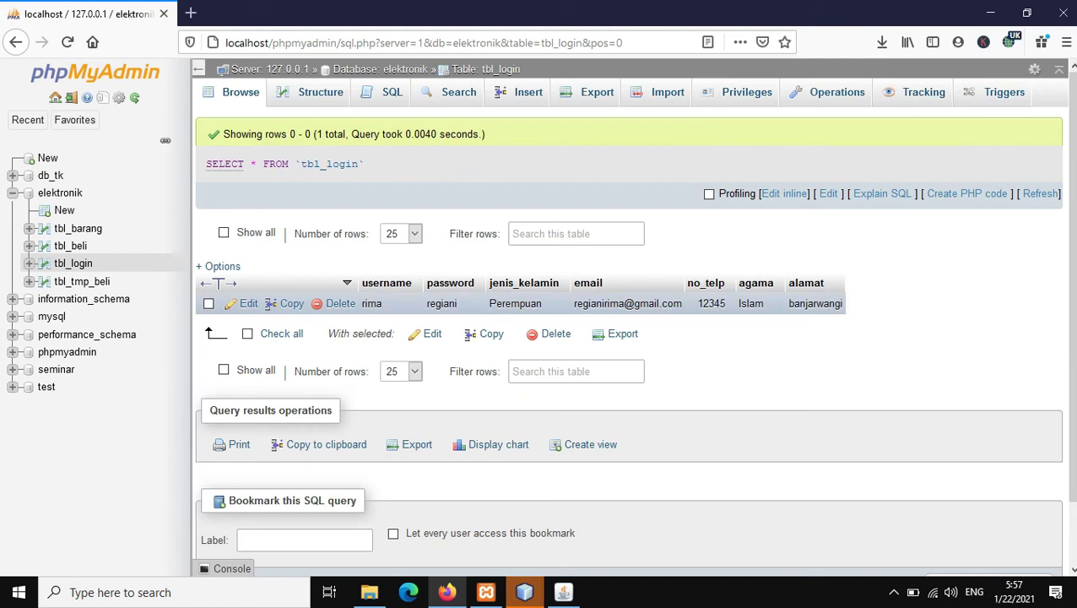
pyautogui.click(563, 592)
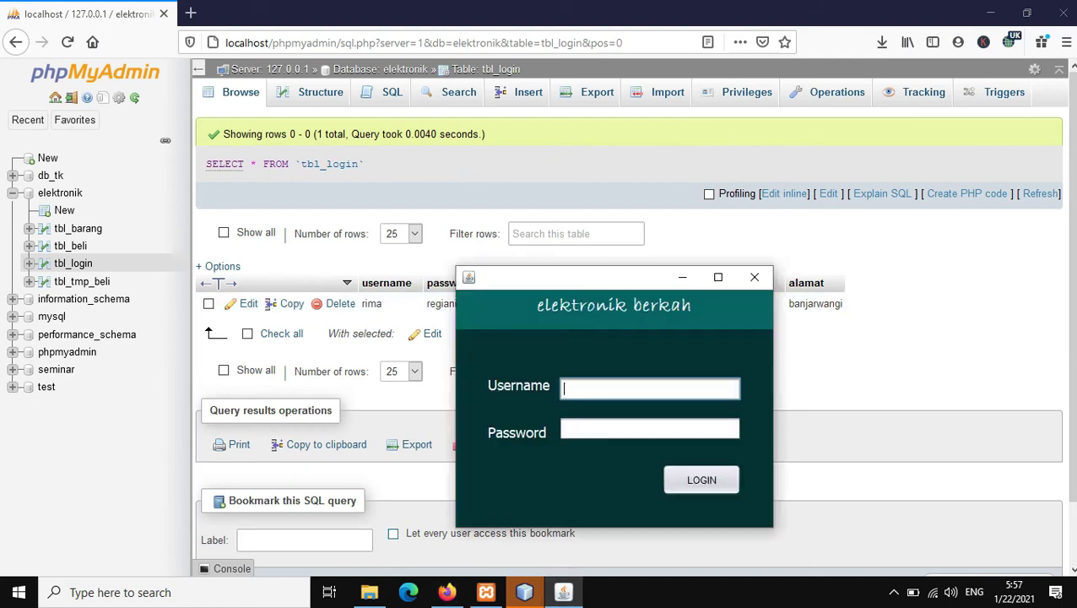
# Step: Log in with the tbl_login username and password and dismiss the 'login berhasil' message
pyautogui.press('Tab')
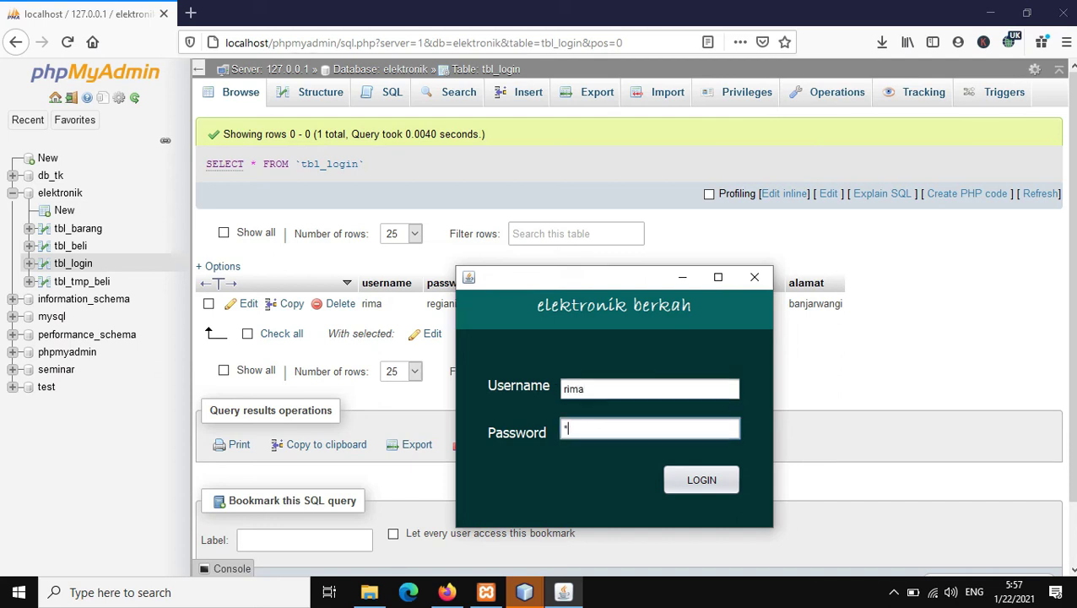
pyautogui.press('Tab')
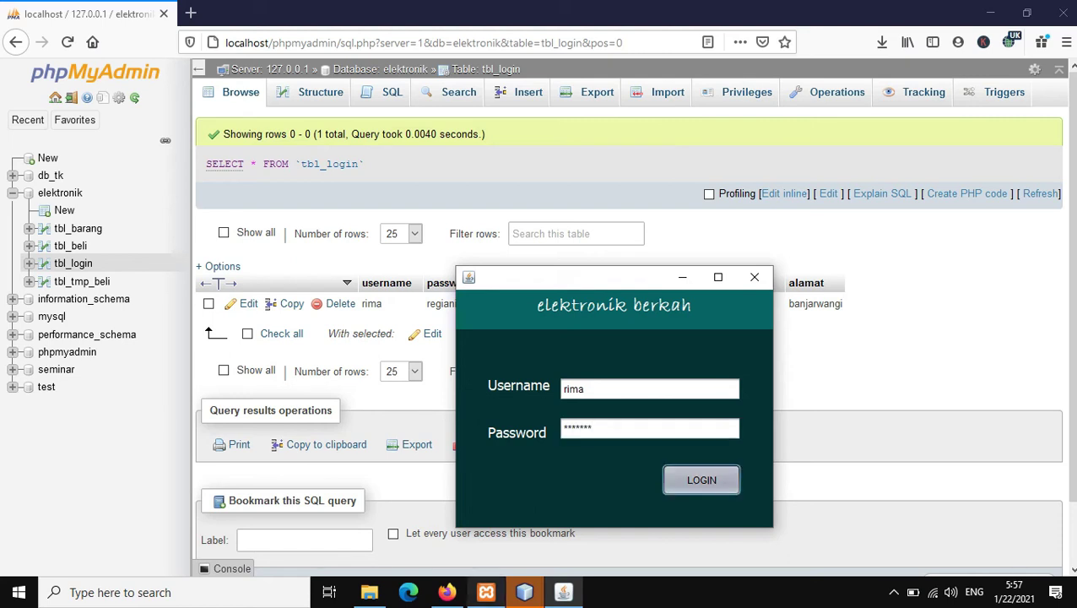
pyautogui.press('Return')
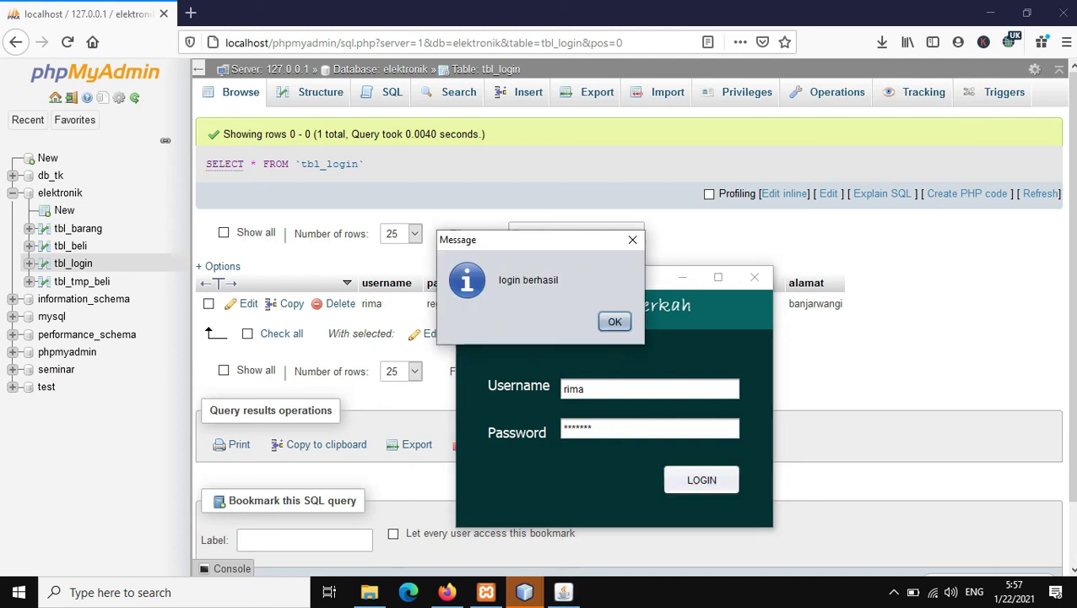
pyautogui.press('Return')
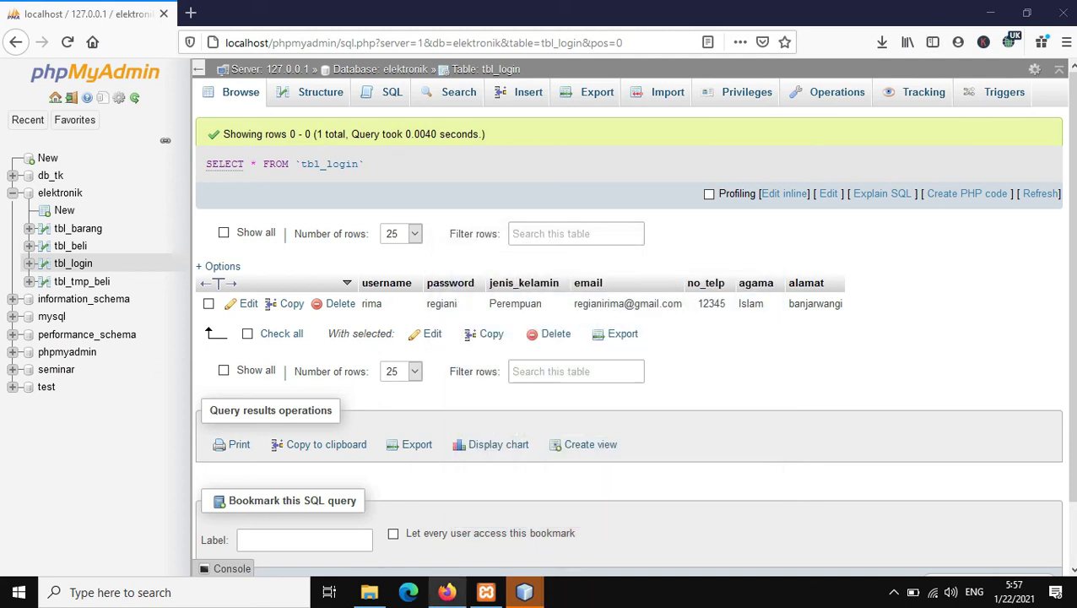
pyautogui.moveTo(524, 591)
pyautogui.click(609, 524)
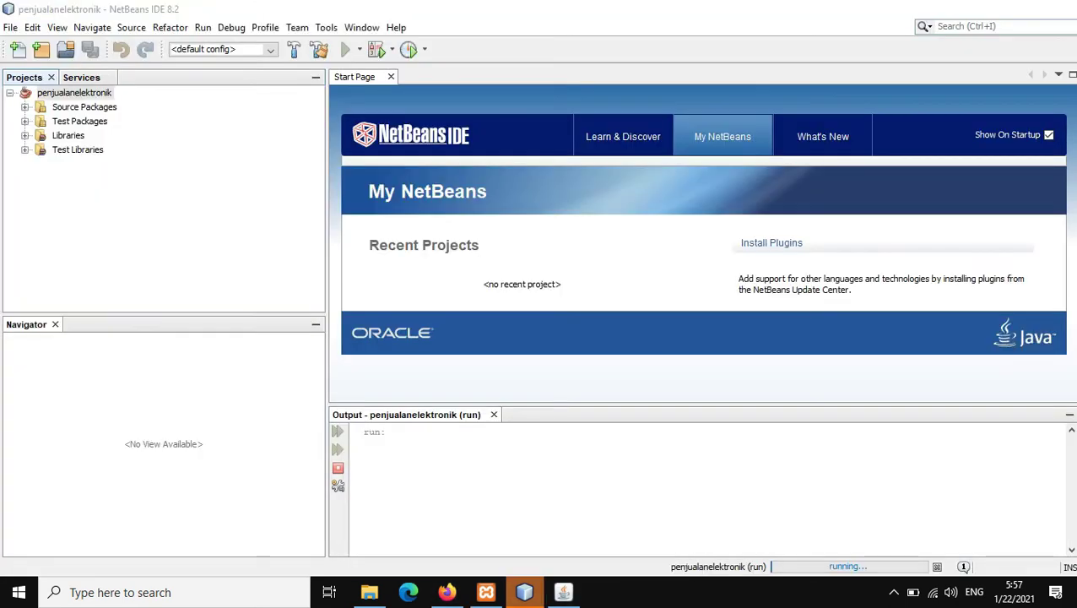
# Step: Maximize the main menu, choose Register, and click into the Input Admin Username and Password fields
pyautogui.click(563, 592)
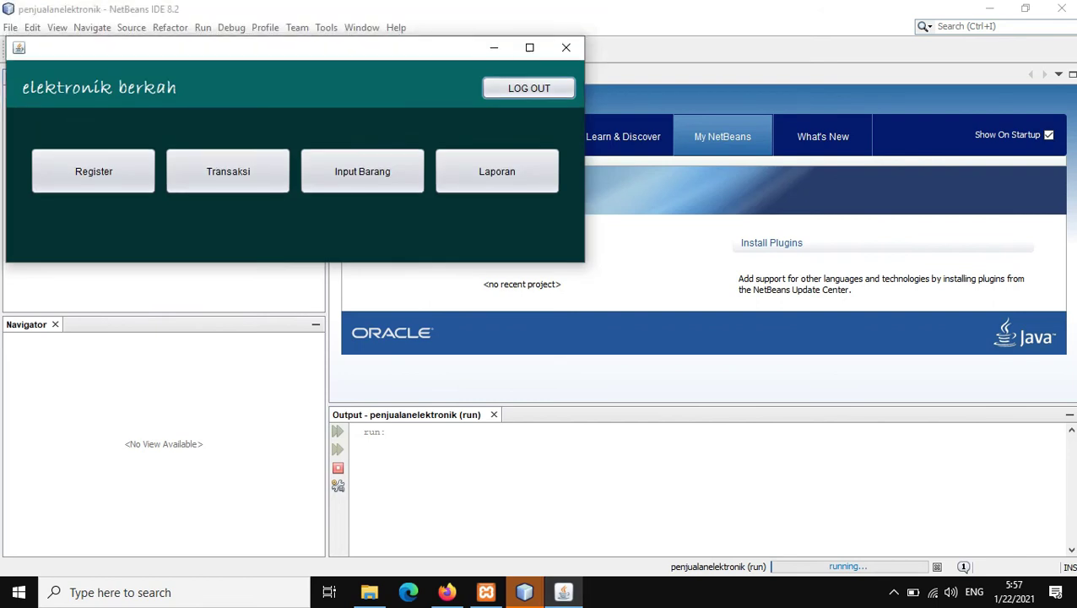
pyautogui.click(530, 47)
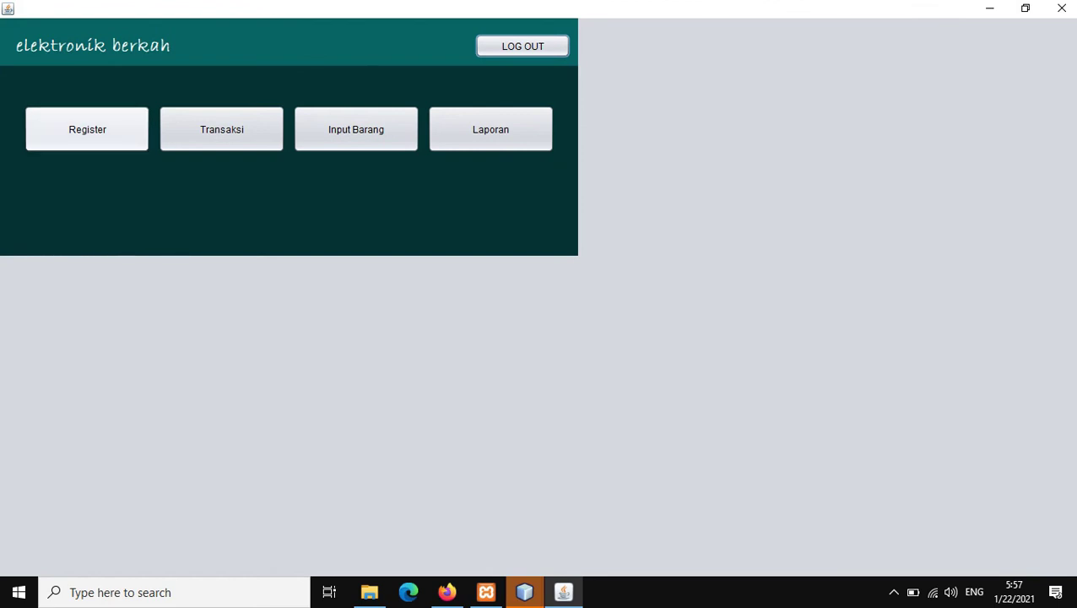
pyautogui.click(87, 129)
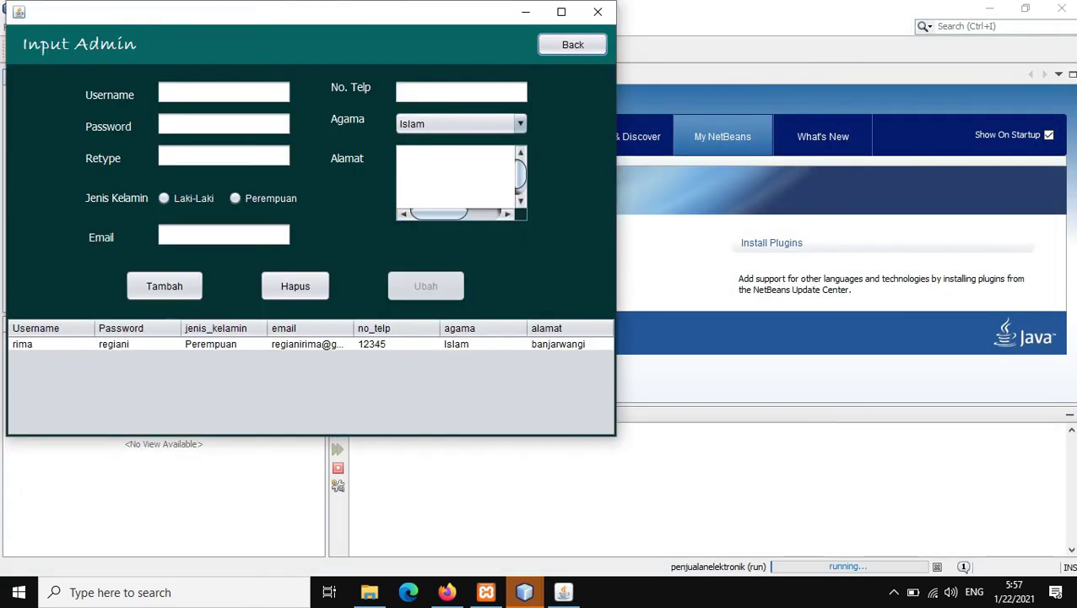
pyautogui.click(223, 94)
pyautogui.click(224, 126)
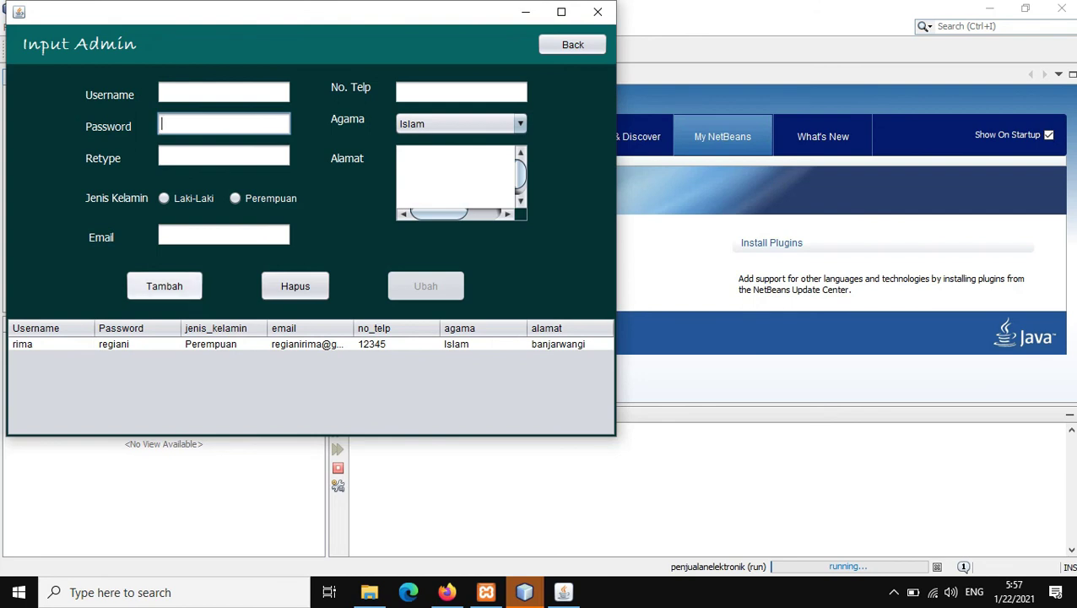
# Step: Dismiss the empty-fields warning, then enter the new admin's username, password and retyped password
pyautogui.click(165, 285)
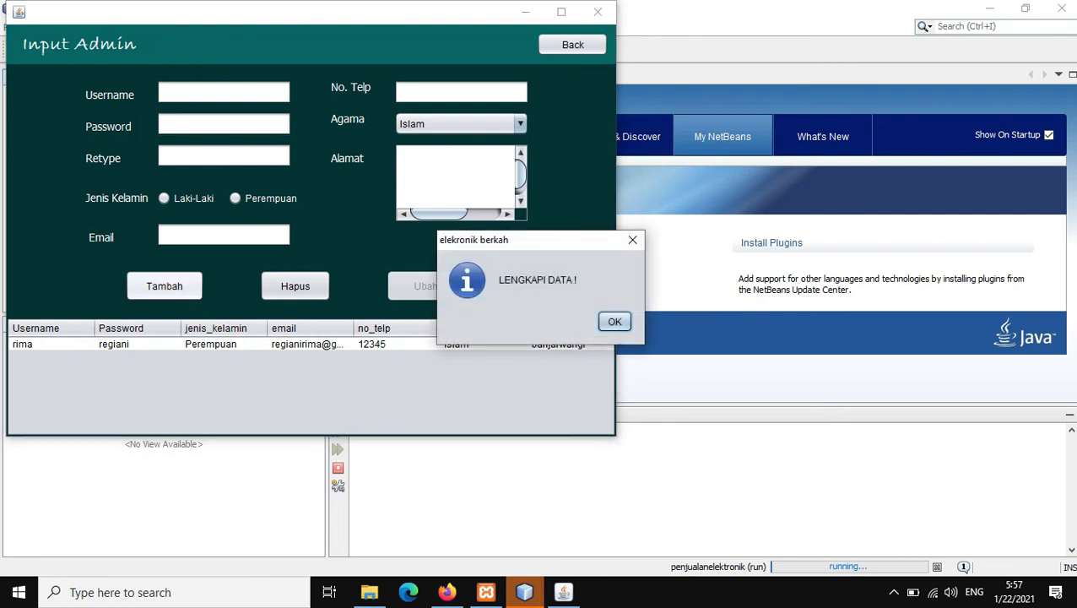
pyautogui.press('Return')
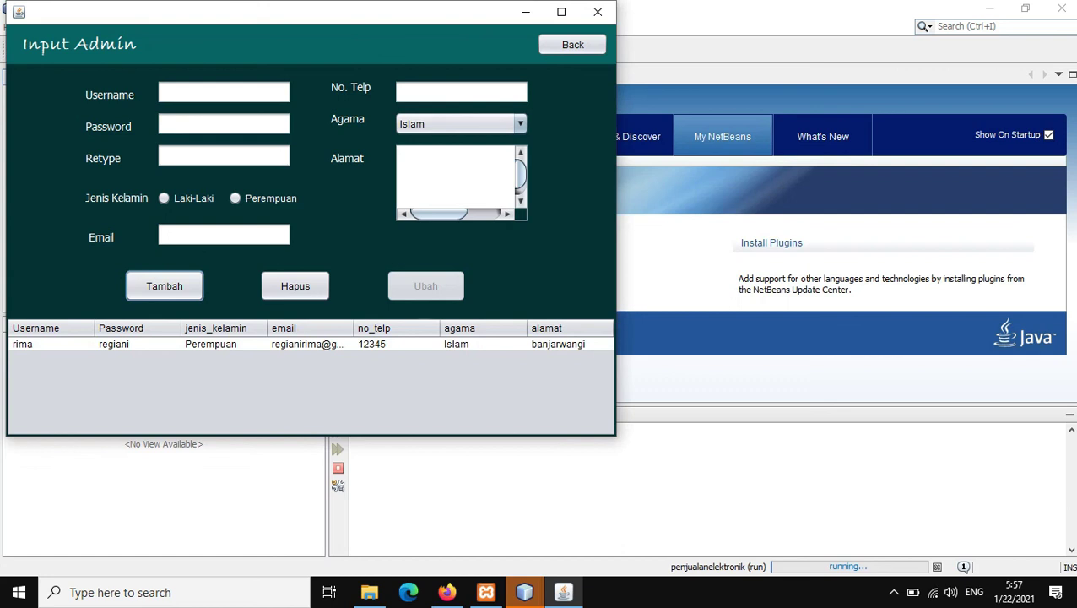
pyautogui.click(224, 92)
pyautogui.write('akhyar')
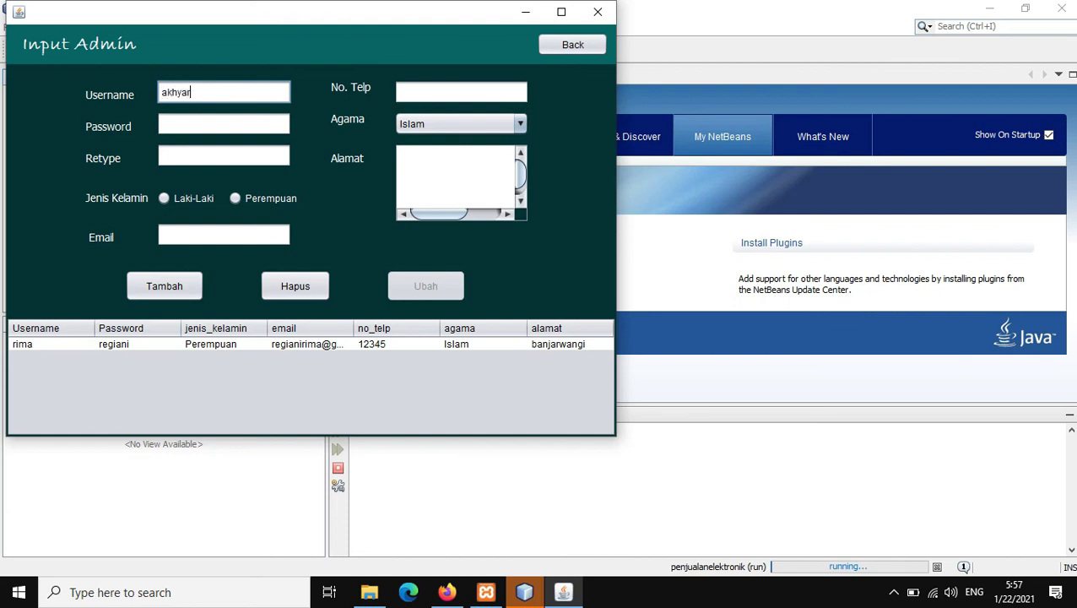
pyautogui.click(224, 123)
pyautogui.write('*****')
pyautogui.click(224, 155)
pyautogui.write('*****')
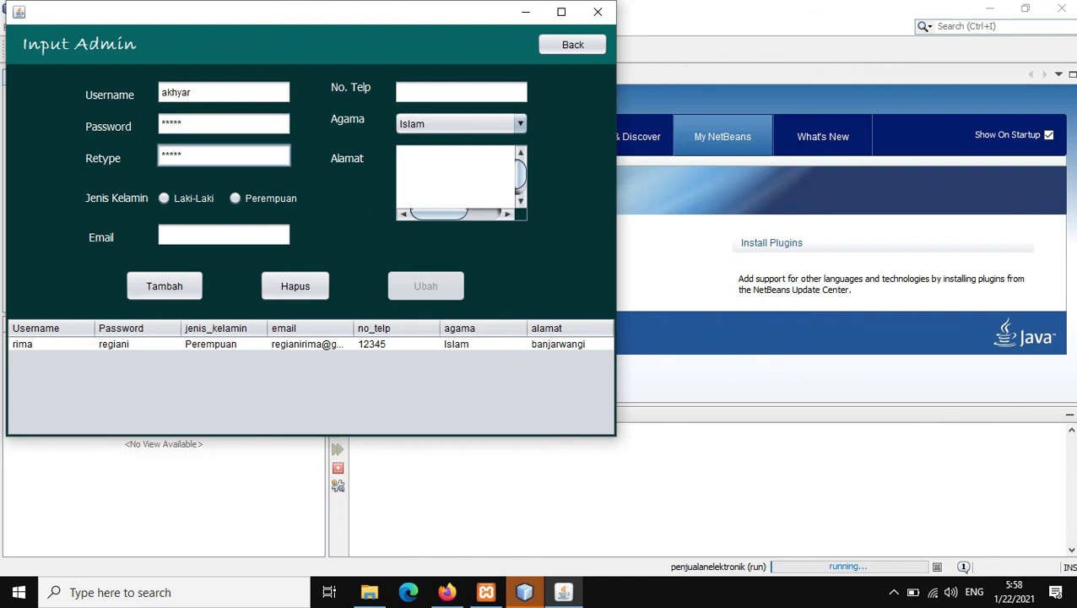
# Step: Choose Laki-Laki, fill in the e-mail, phone number and address, and save the admin
pyautogui.click(164, 197)
pyautogui.click(224, 234)
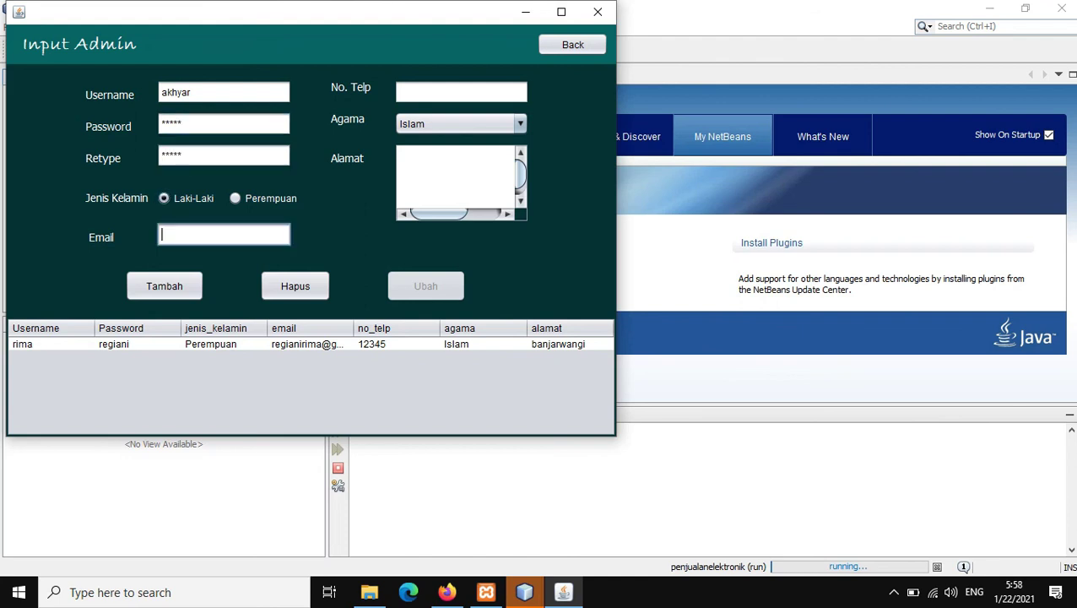
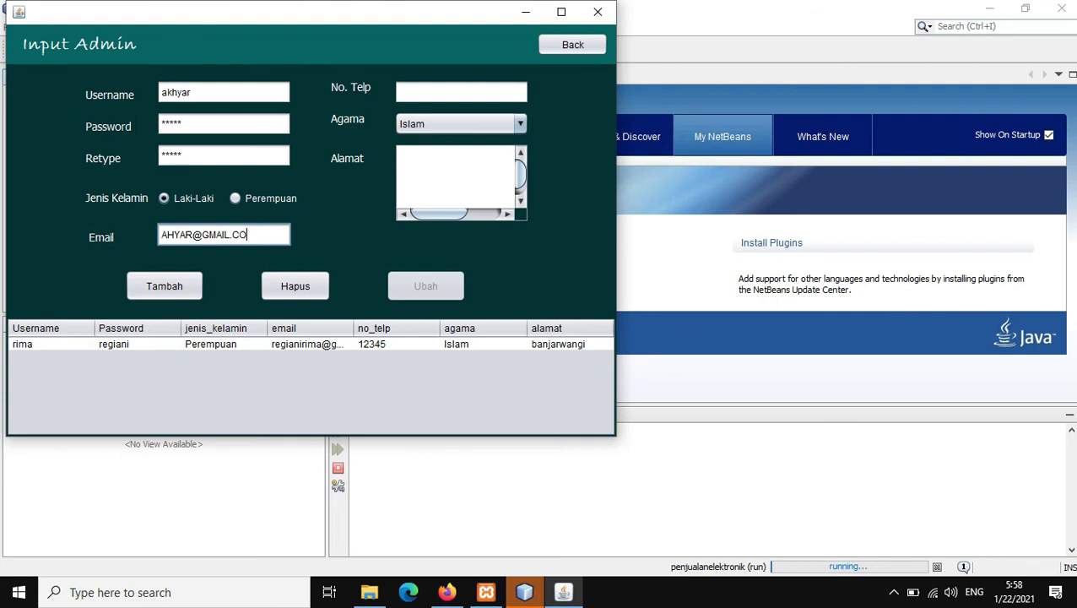
pyautogui.click(461, 91)
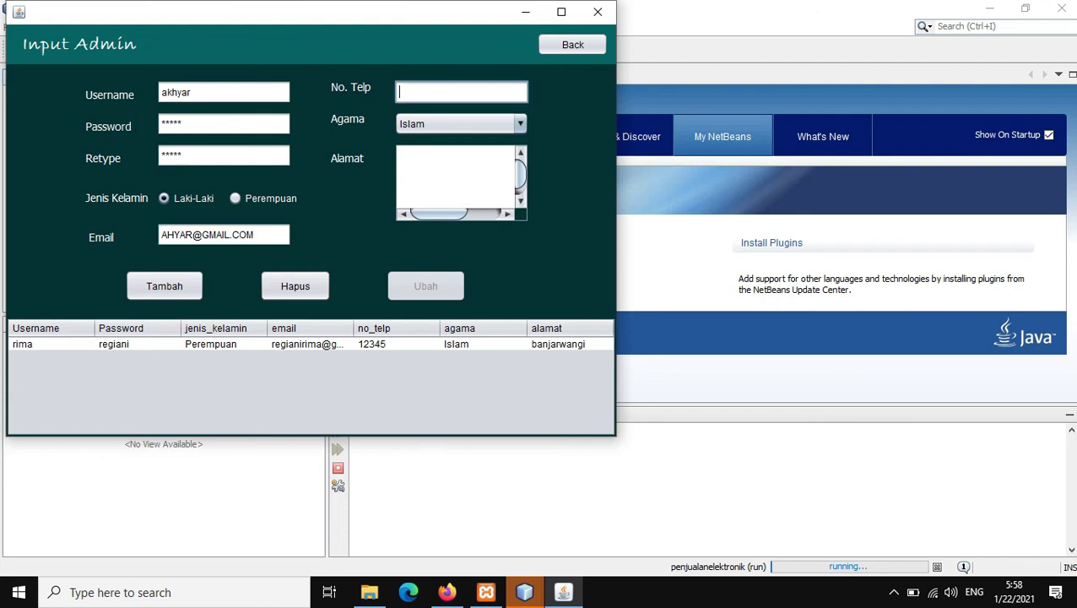
pyautogui.write('0999999')
pyautogui.click(456, 173)
pyautogui.write('KL')
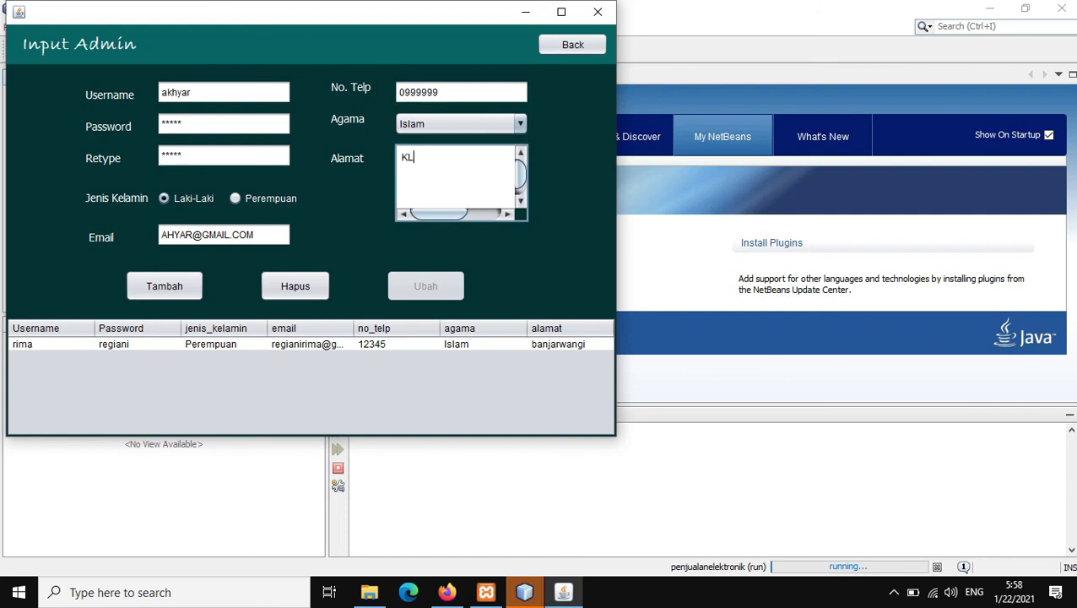
pyautogui.write('LLLL')
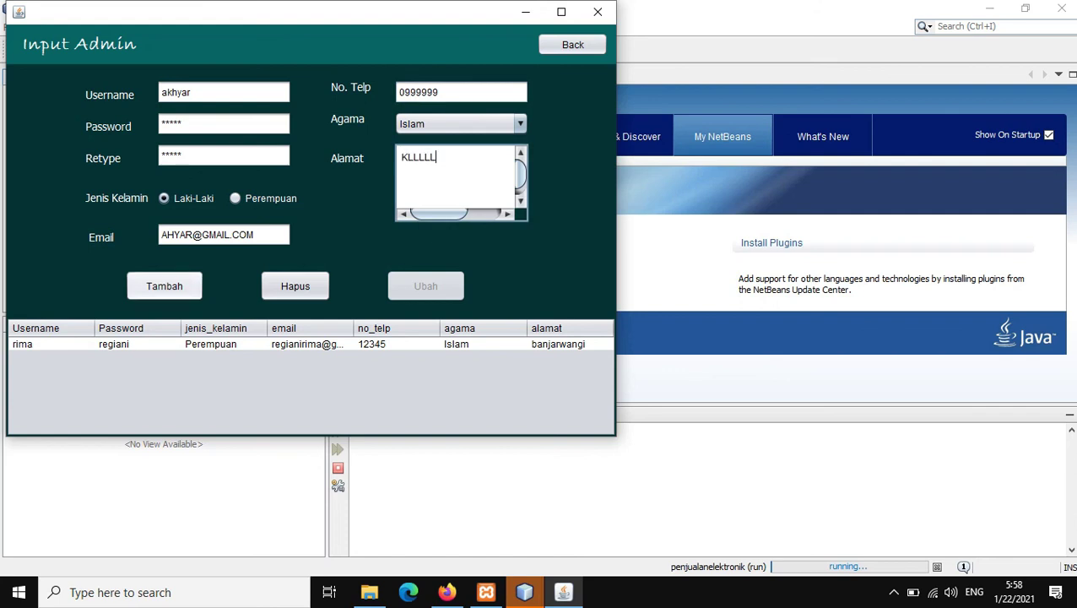
pyautogui.click(164, 286)
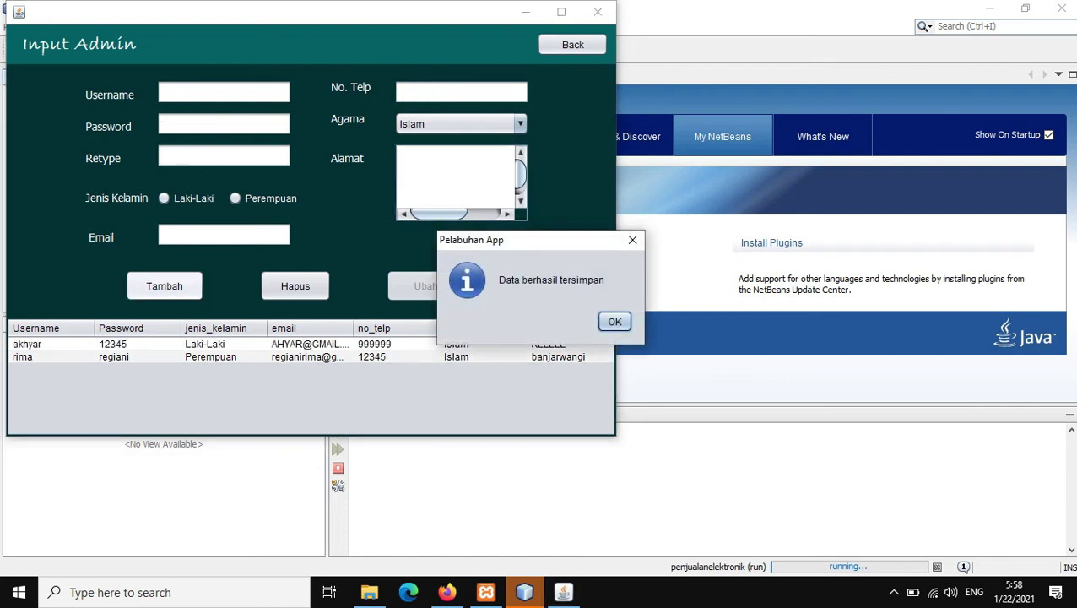
pyautogui.press('Return')
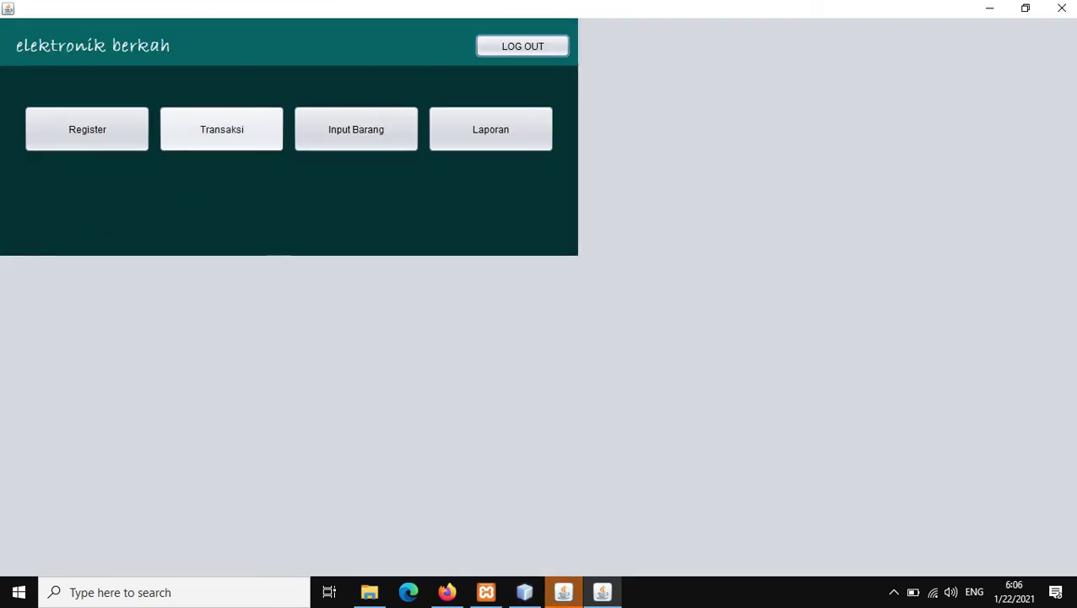
pyautogui.click(221, 129)
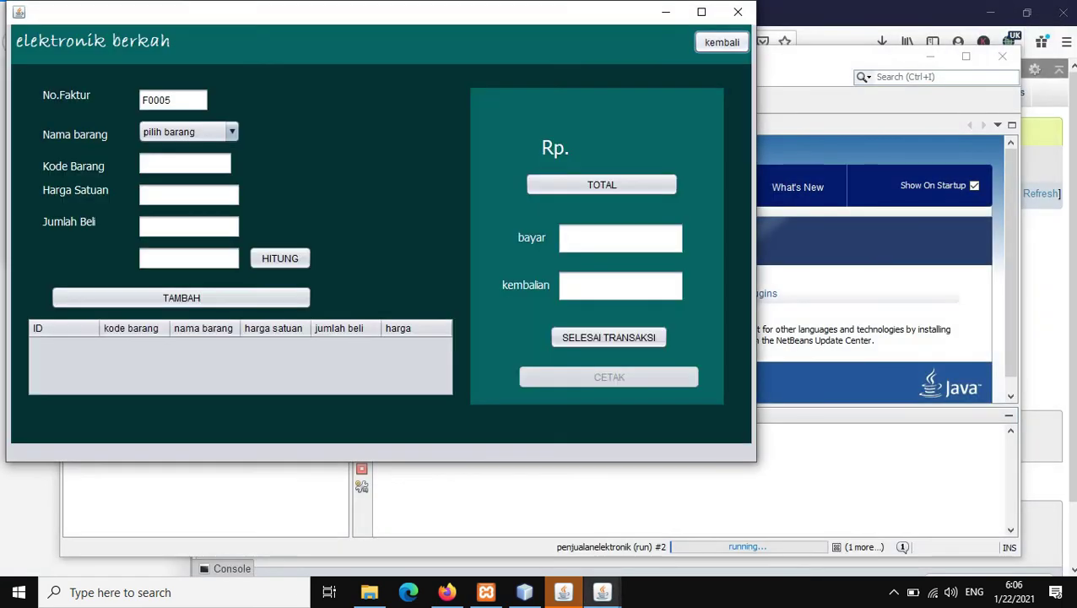
pyautogui.click(722, 42)
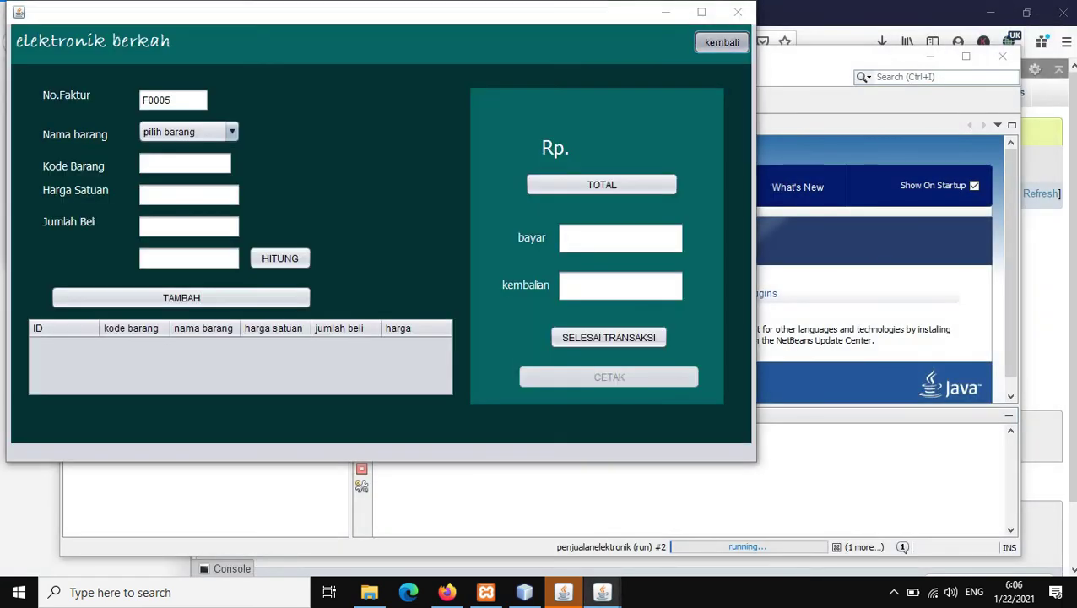
pyautogui.click(363, 135)
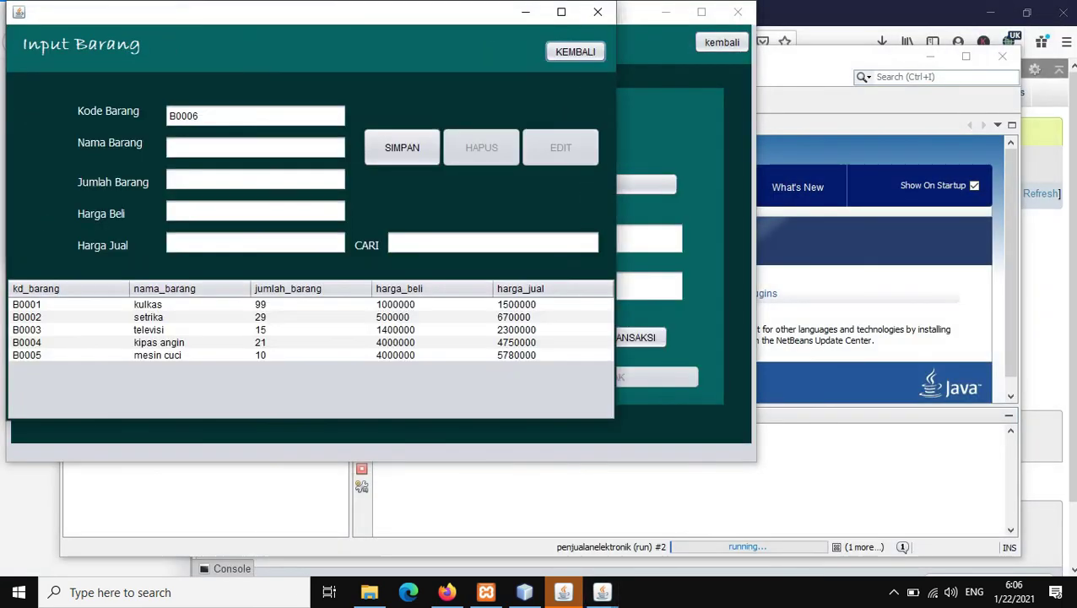
pyautogui.click(575, 52)
pyautogui.click(497, 135)
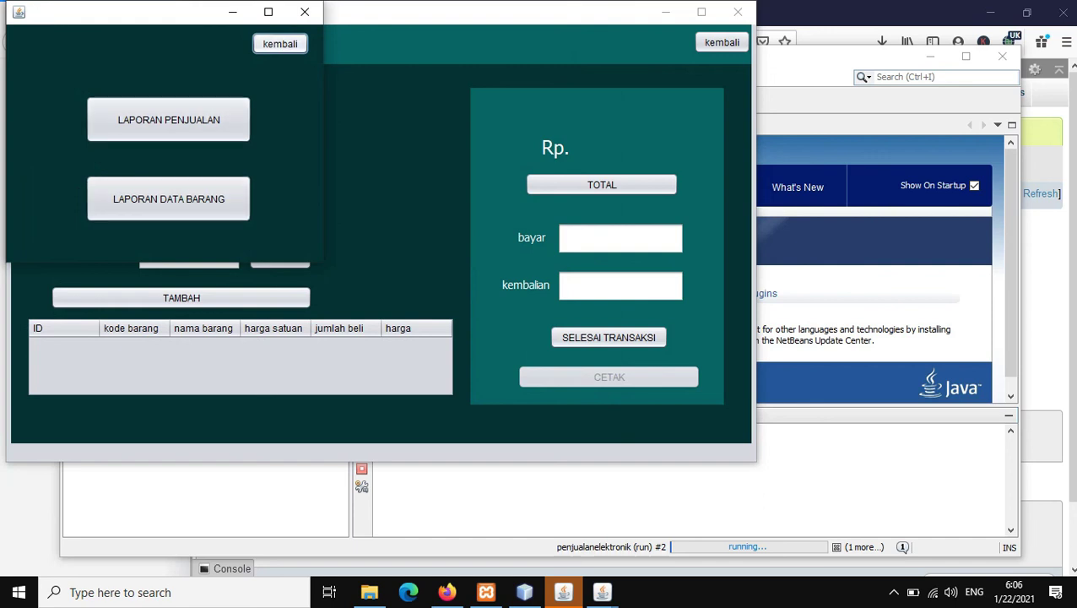
pyautogui.click(279, 43)
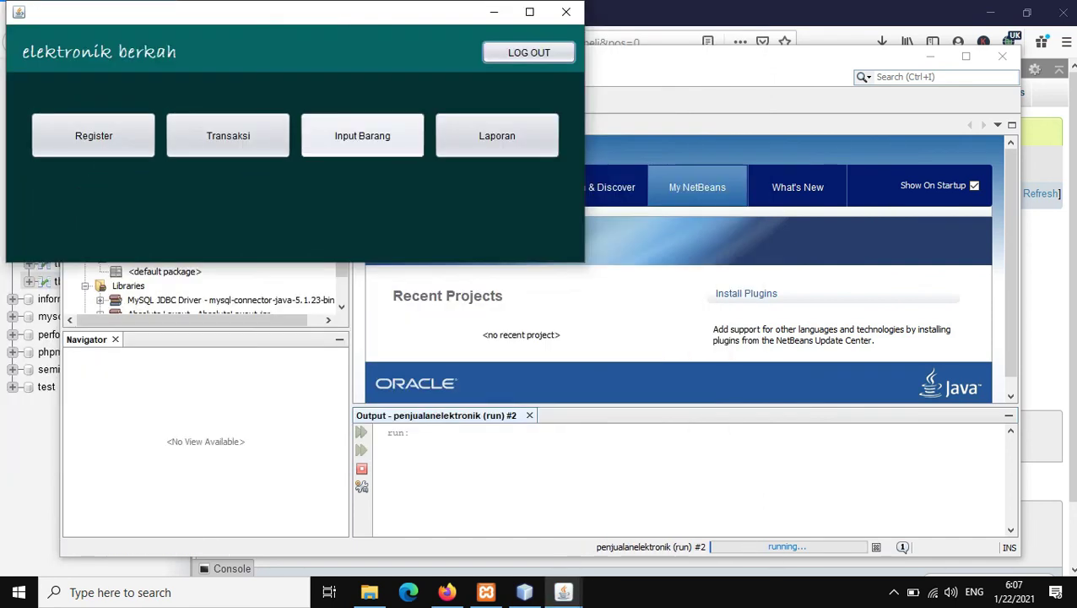